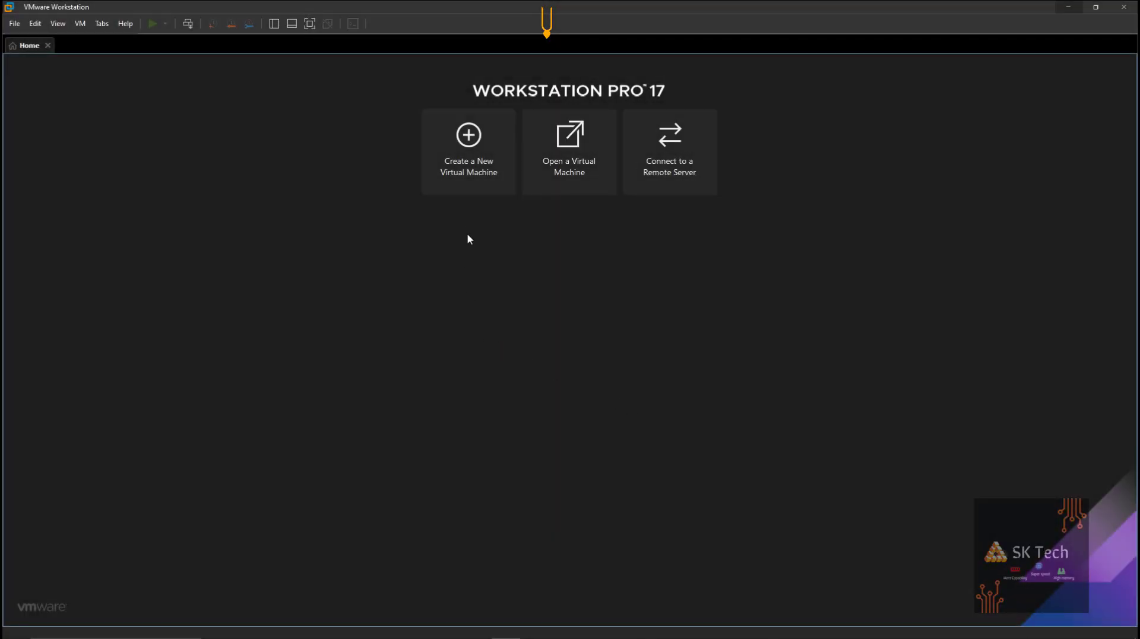
- Start a new virtual machine with a custom configuration and set its hardware compatibility to Workstation 5.x
click(468, 187)
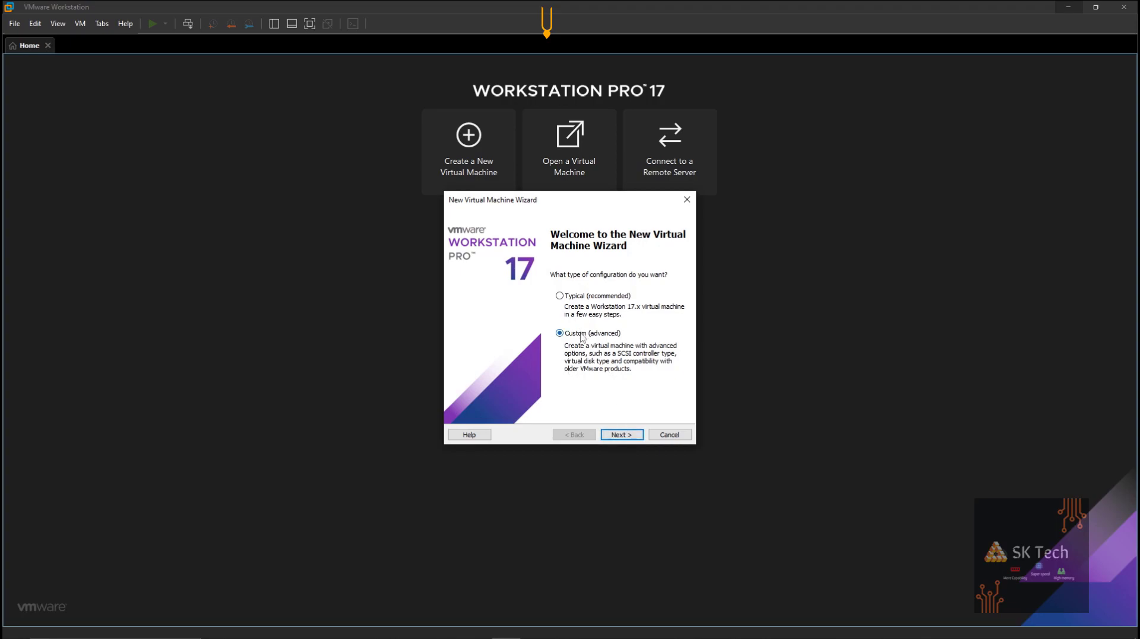
click(622, 436)
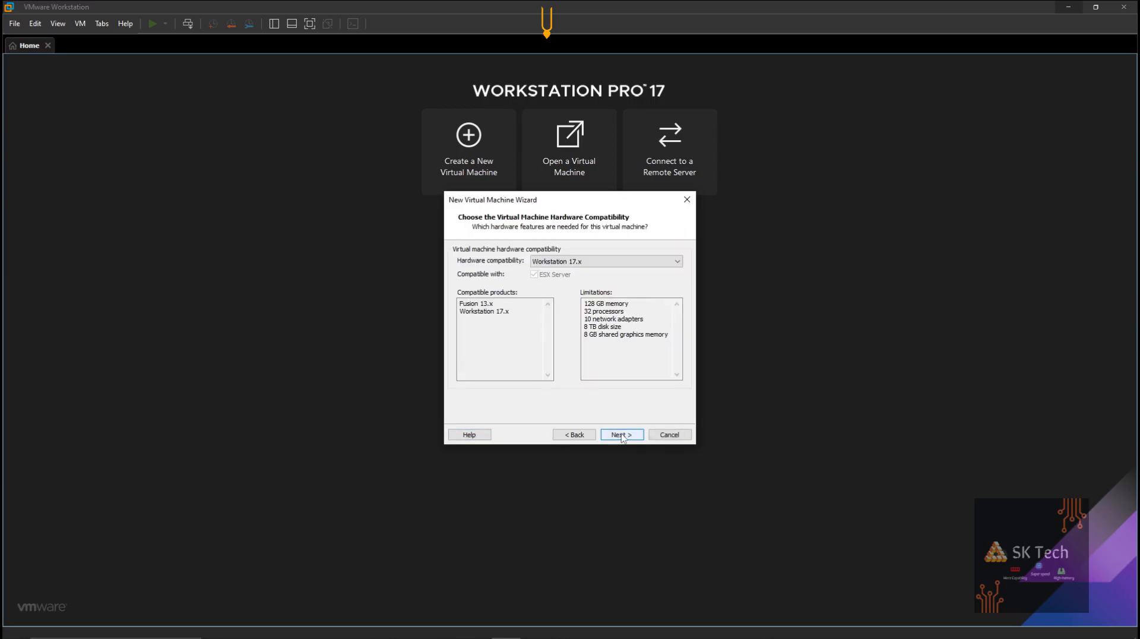
click(587, 263)
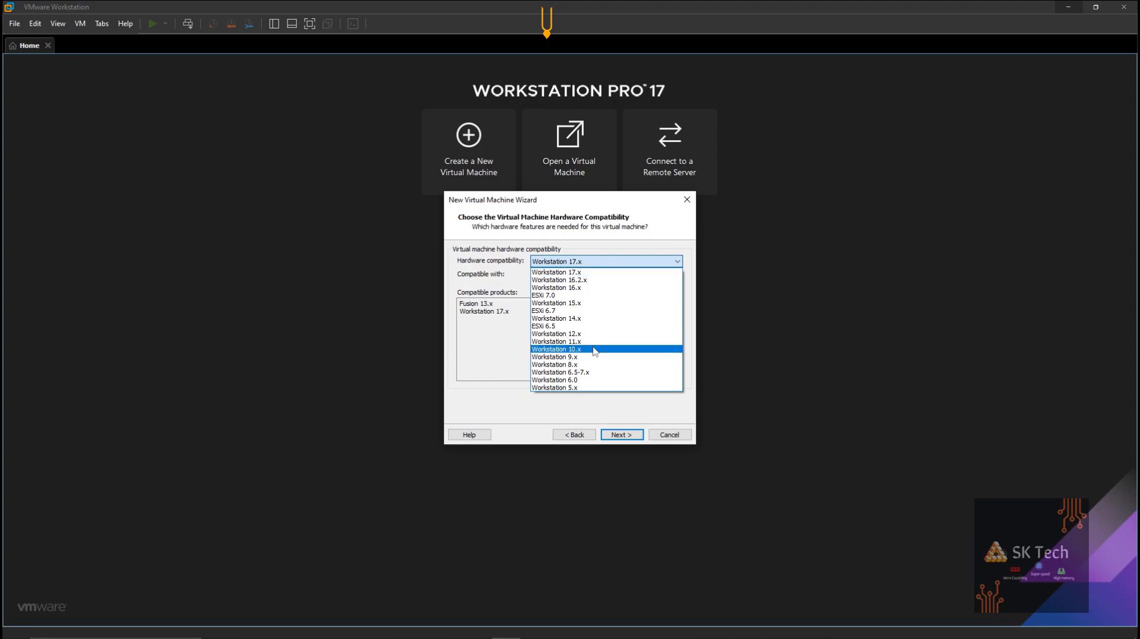
click(593, 387)
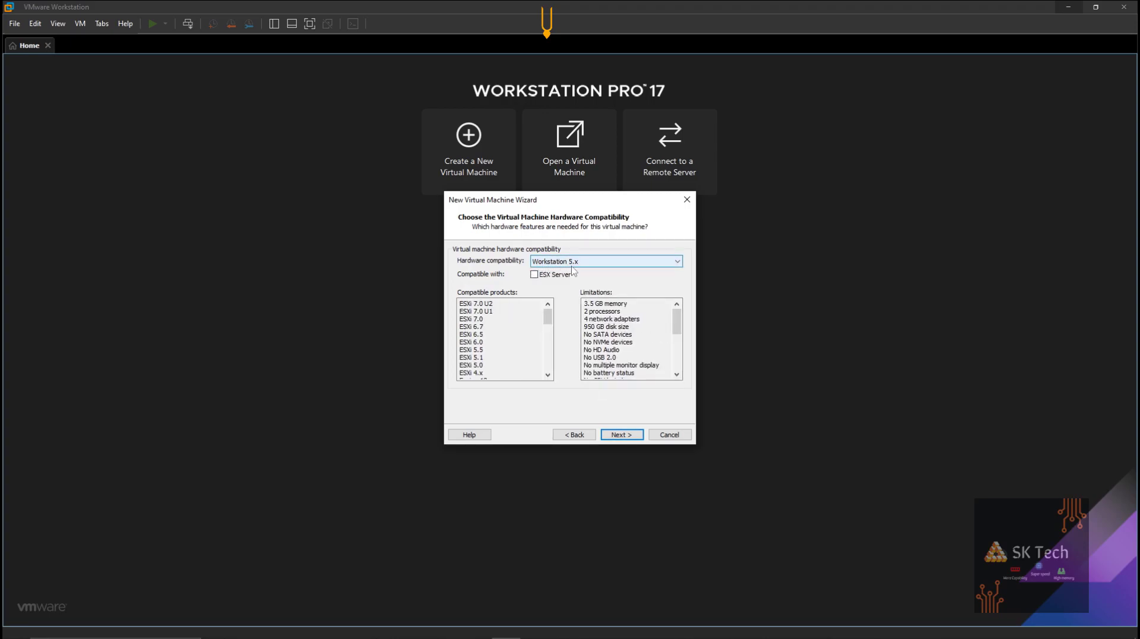
click(631, 442)
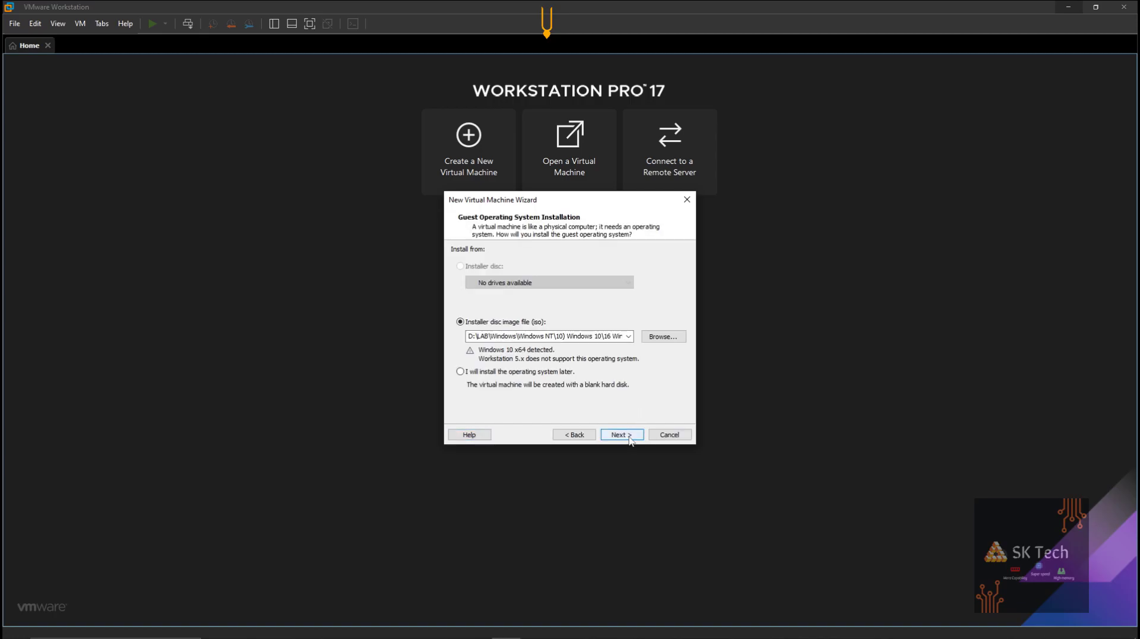
- Choose to install the operating system later and select Windows 98 as the guest version, keeping the default machine name and location
click(523, 373)
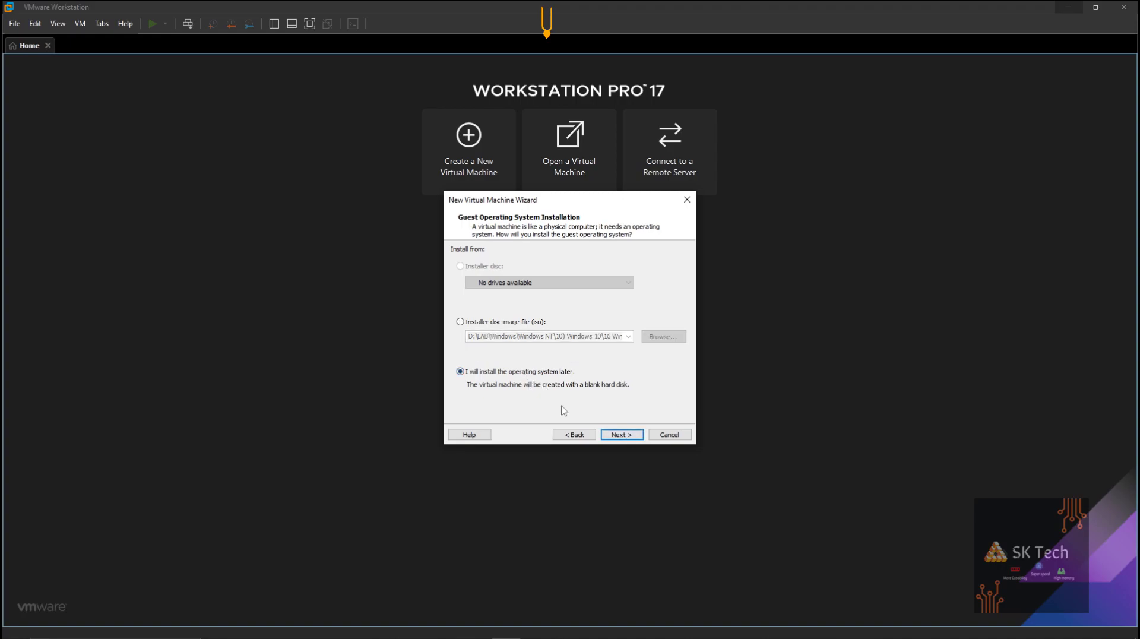
click(612, 439)
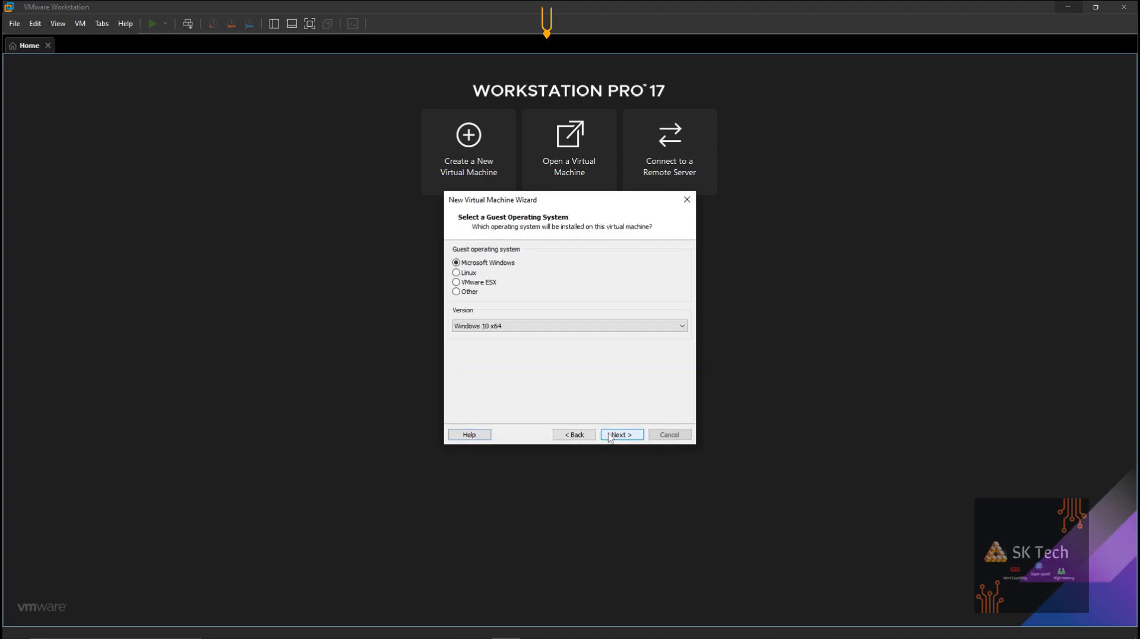
click(544, 328)
scroll(679, 377, down, 1)
click(641, 544)
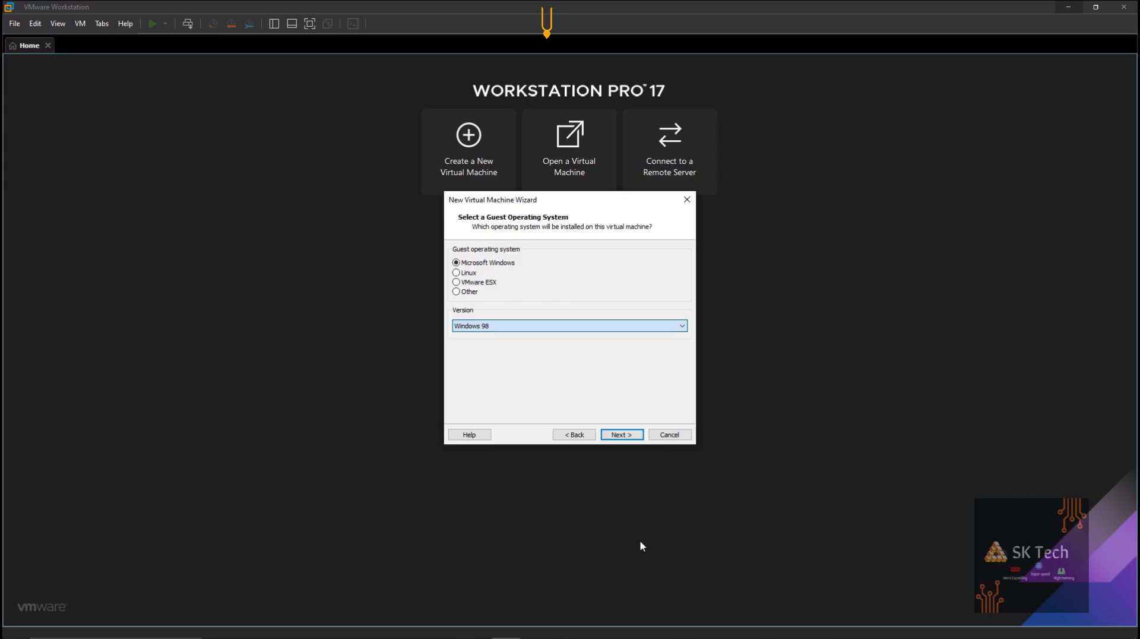
click(619, 434)
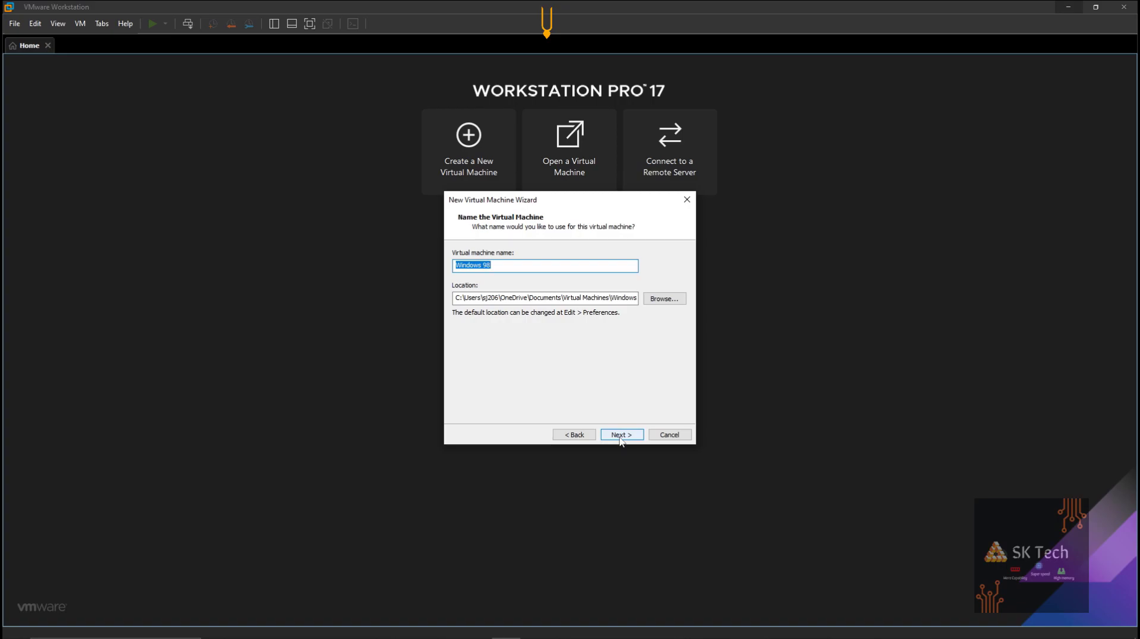
click(620, 437)
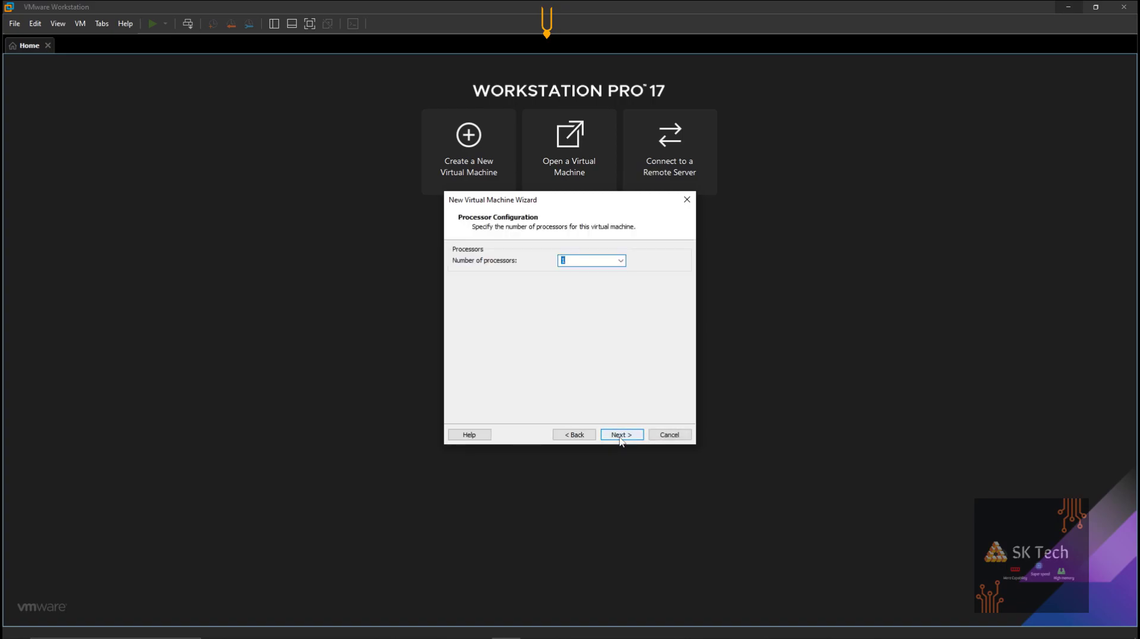
- Keep one processor and set the virtual machine's memory to 1 GB
click(619, 435)
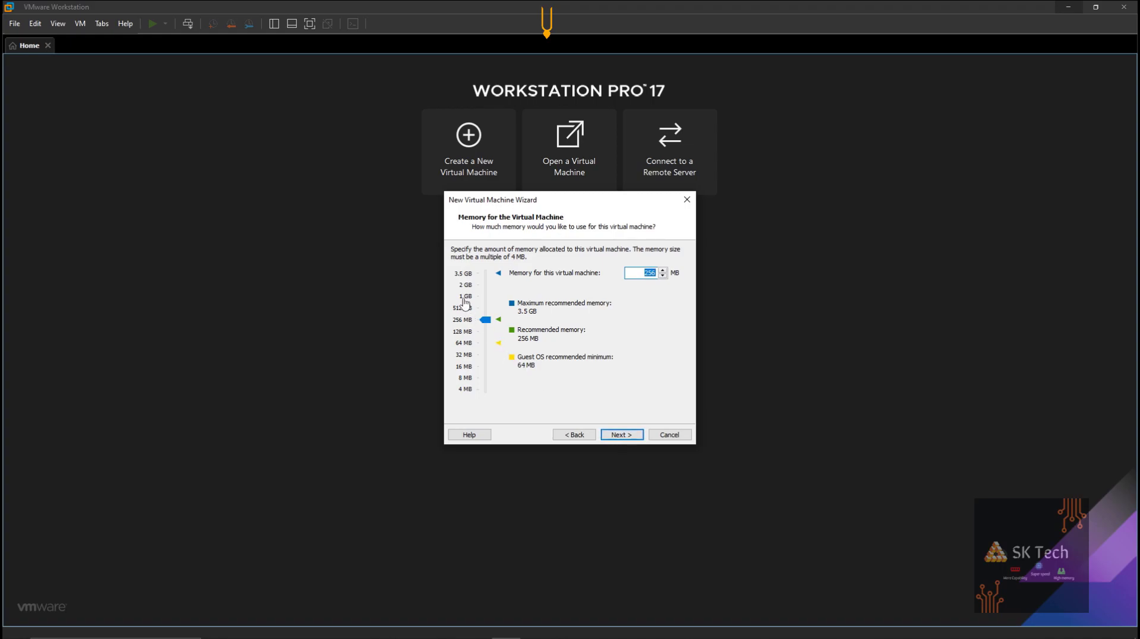
click(465, 297)
click(615, 435)
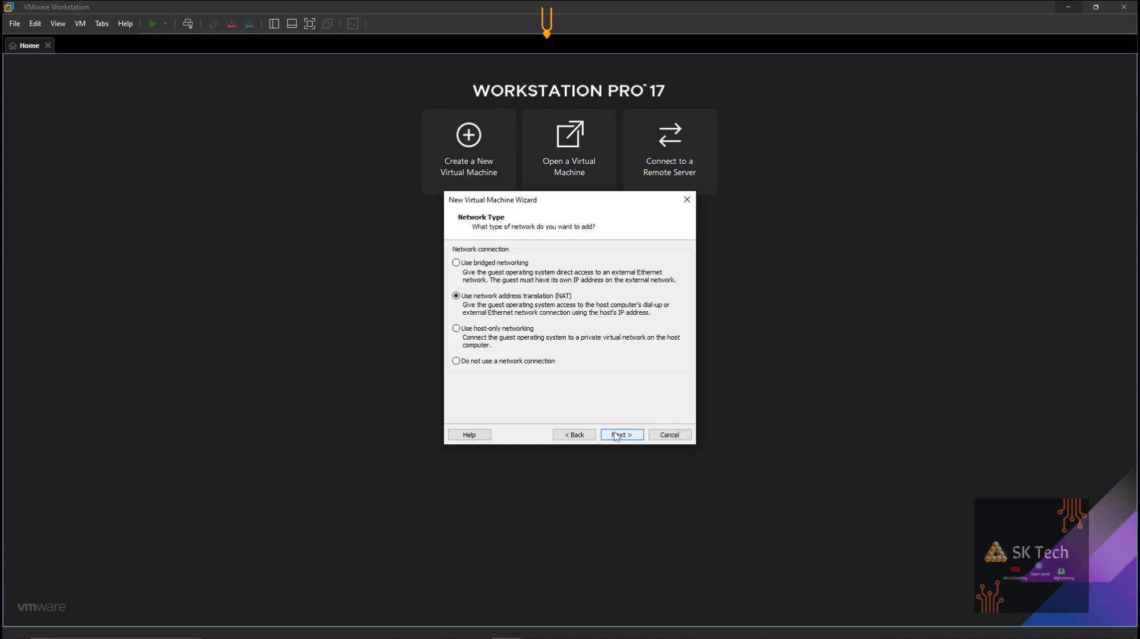
- Accept NAT networking, the BusLogic SCSI controller and the IDE virtual disk type
click(622, 439)
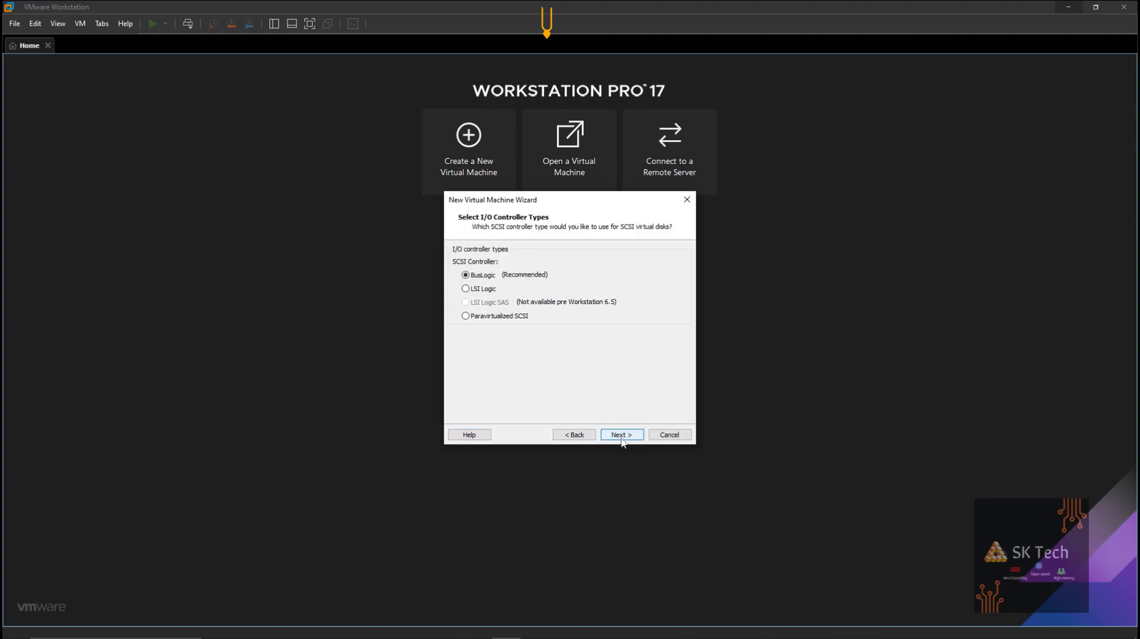
click(623, 440)
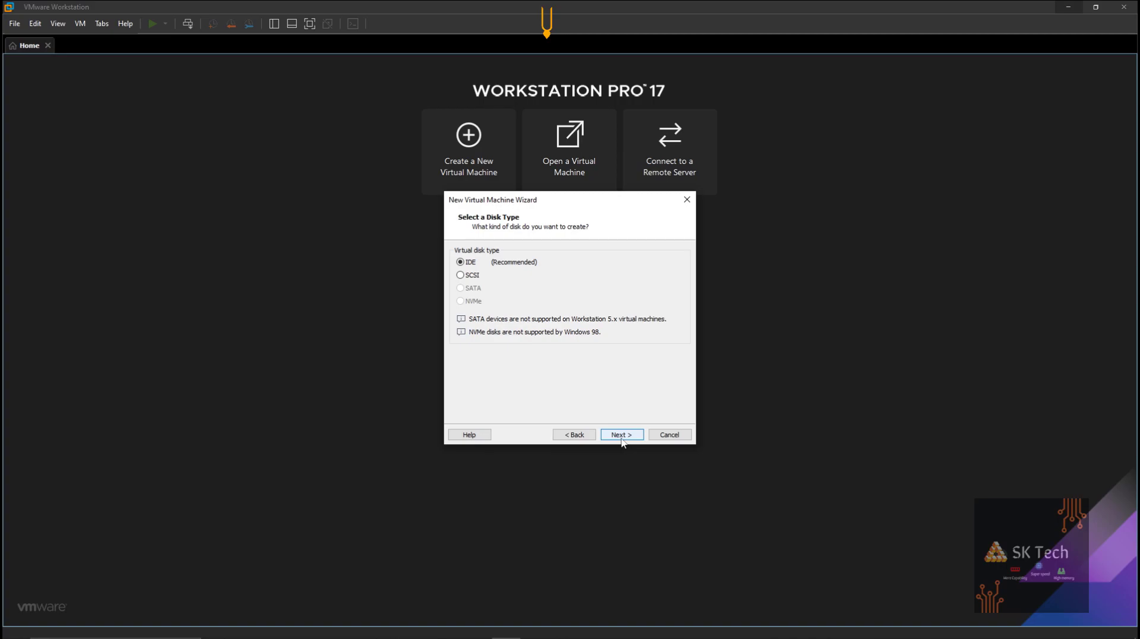
click(622, 440)
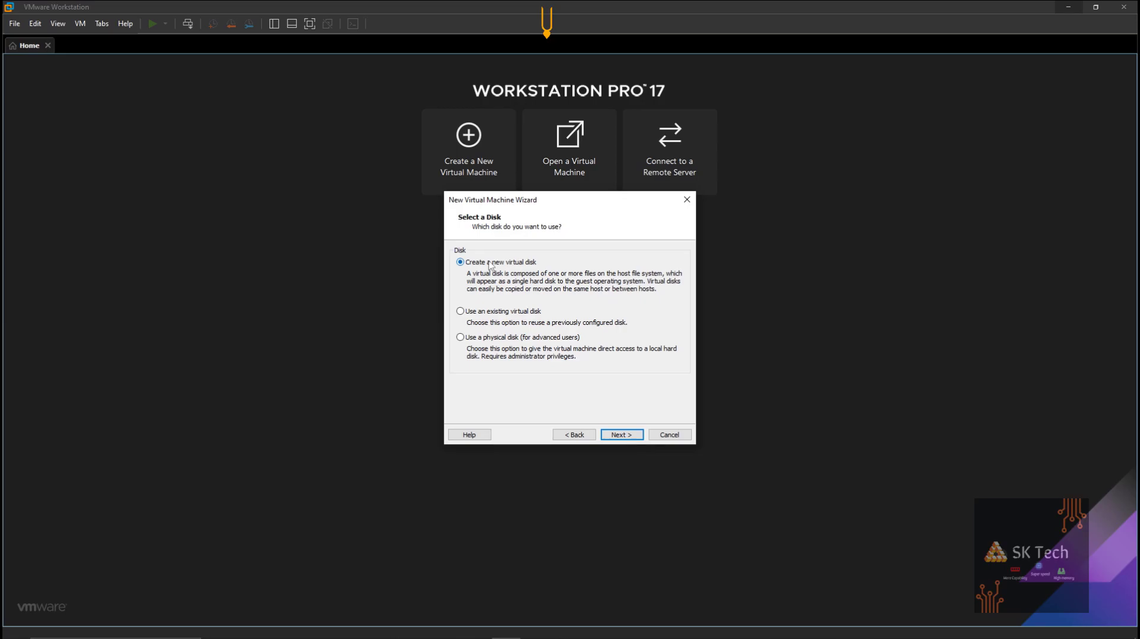
- Create a new 8 GB virtual disk stored as a single file with the default file name Windows 98.vmdk
click(620, 437)
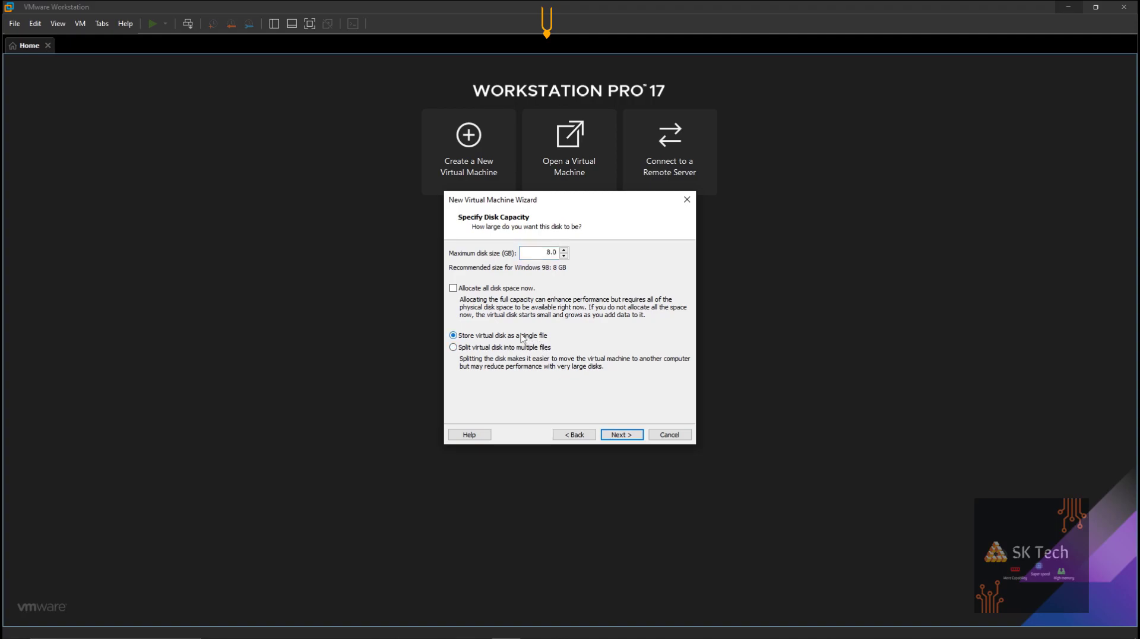
click(620, 436)
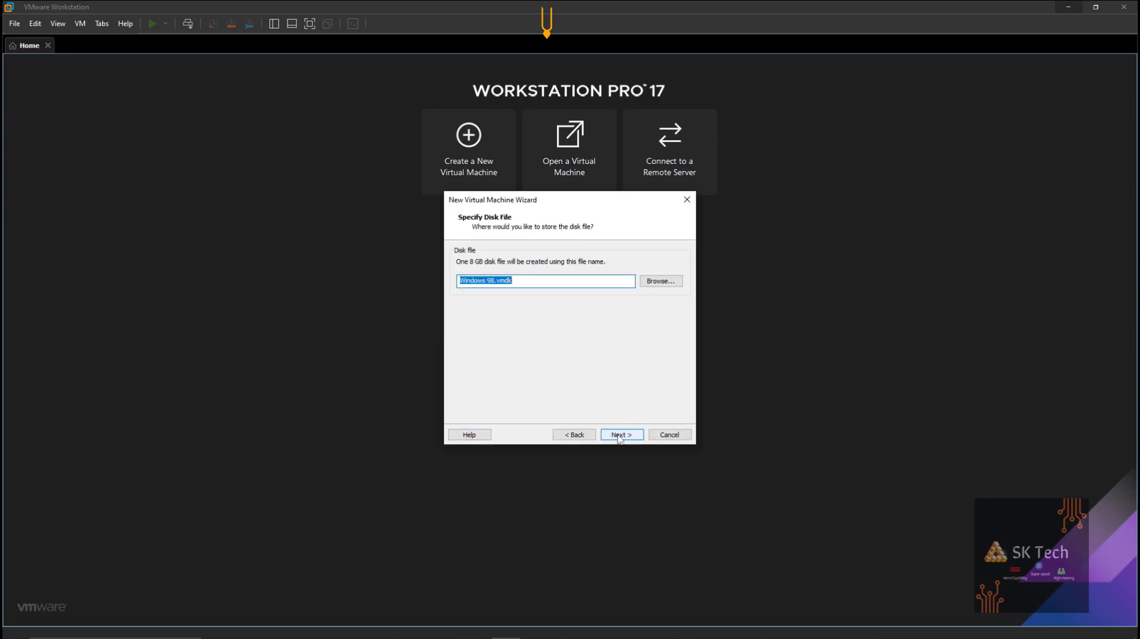
click(619, 436)
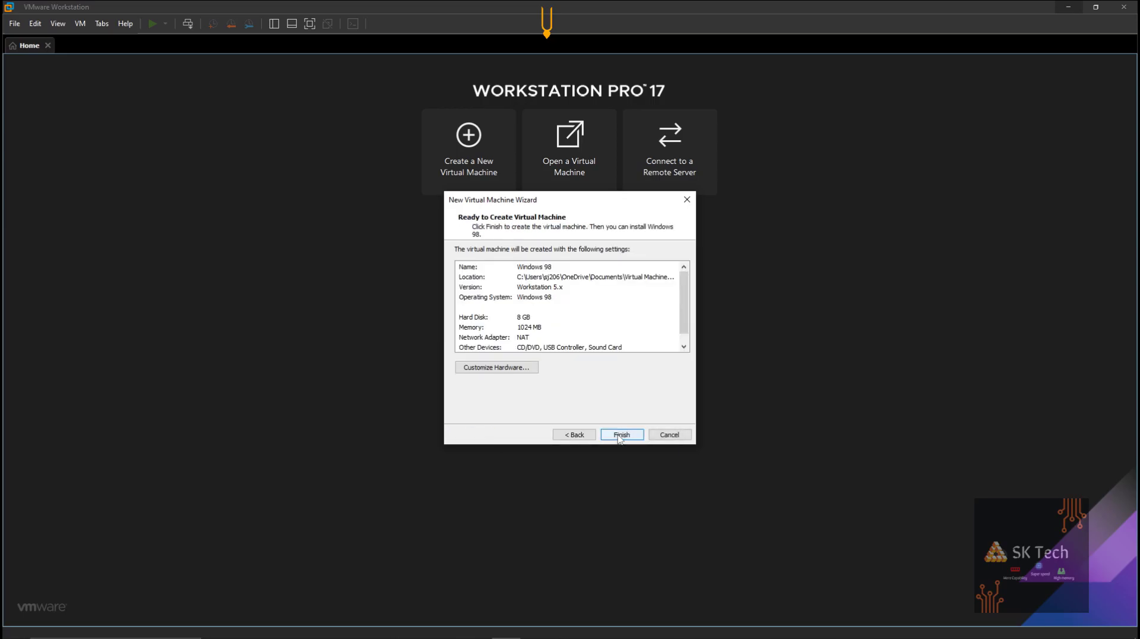
- Open the hardware customization, review the devices, and set the CD/DVD drive to use an ISO image file
click(503, 368)
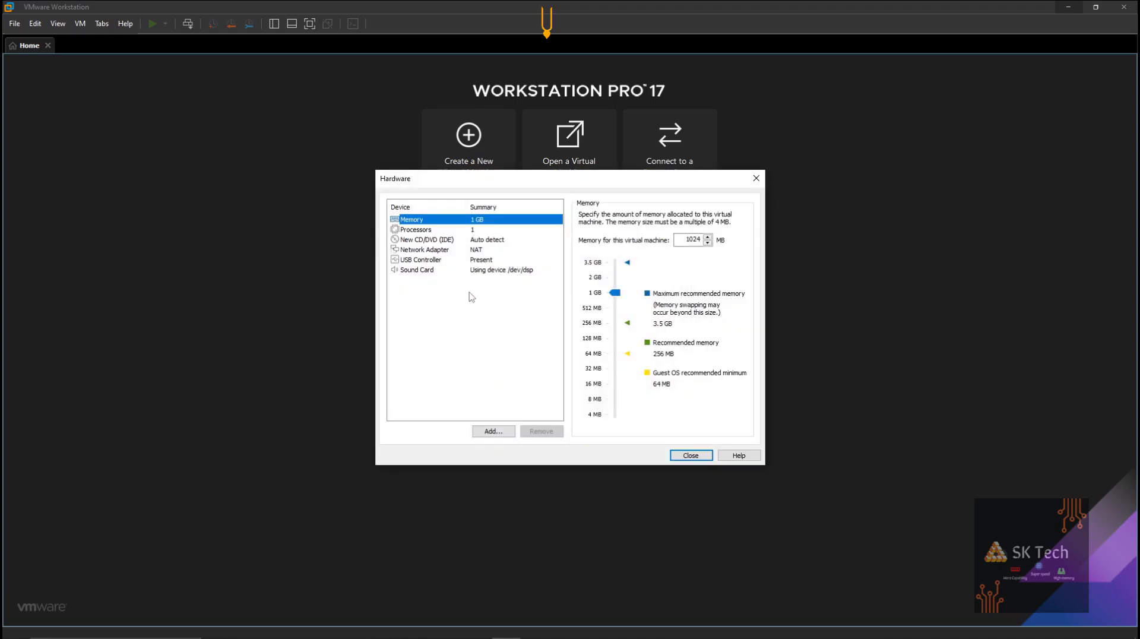
click(439, 230)
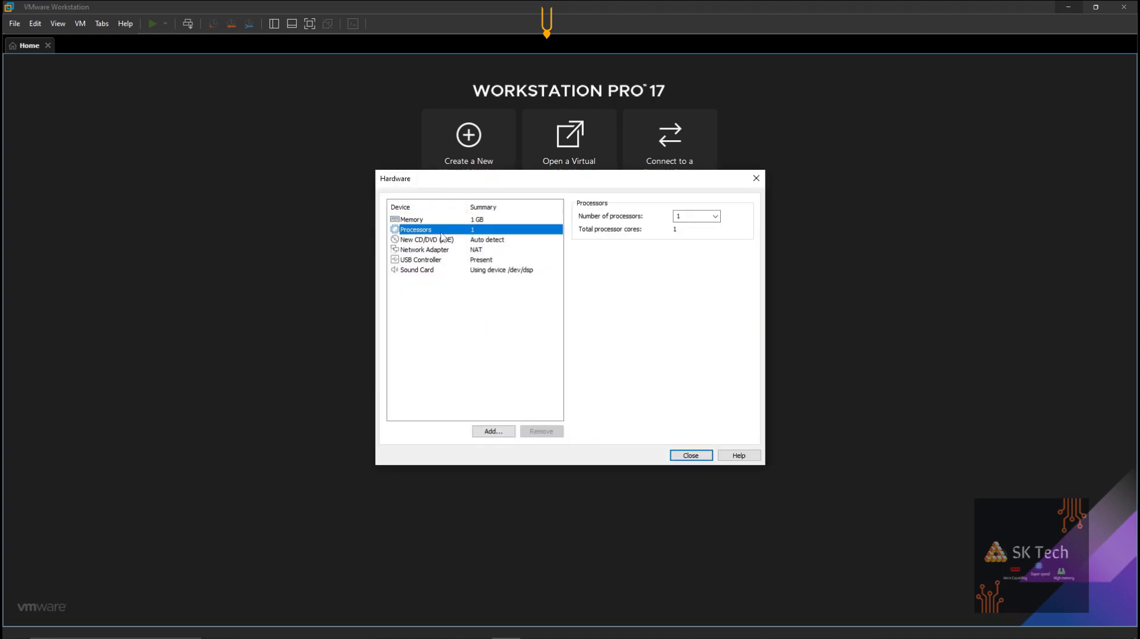
click(450, 242)
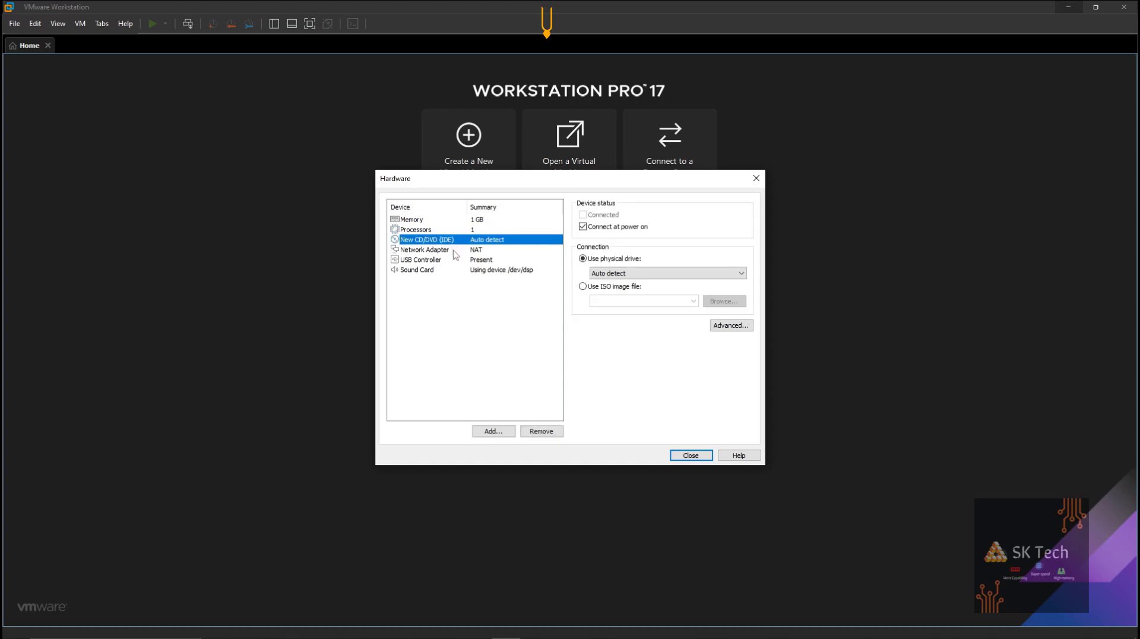
click(456, 254)
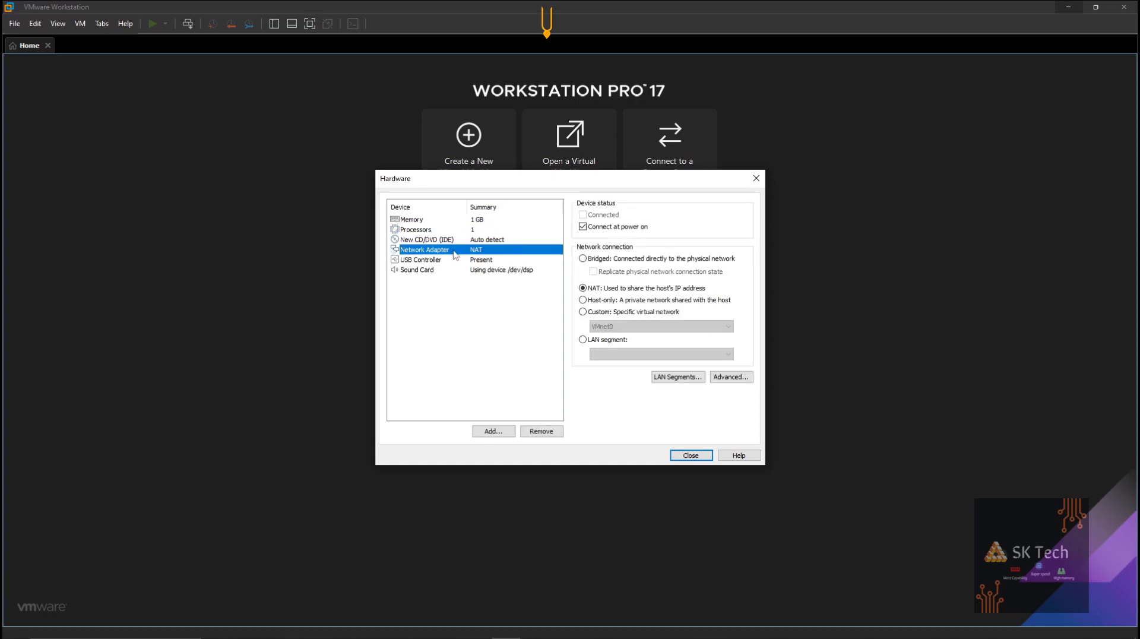
click(446, 241)
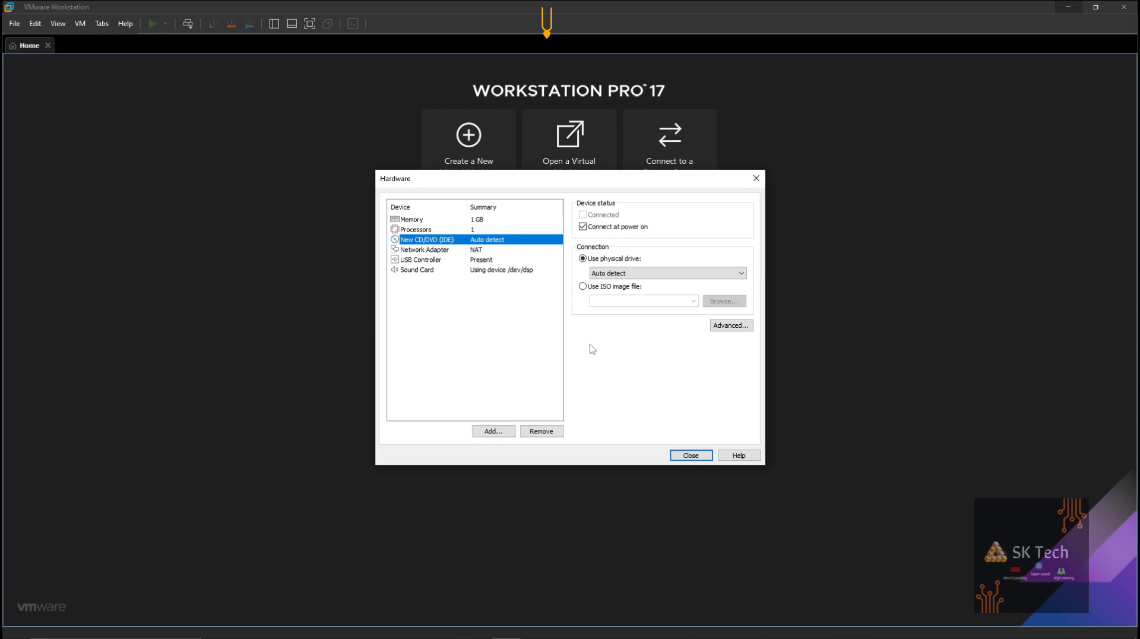
click(583, 286)
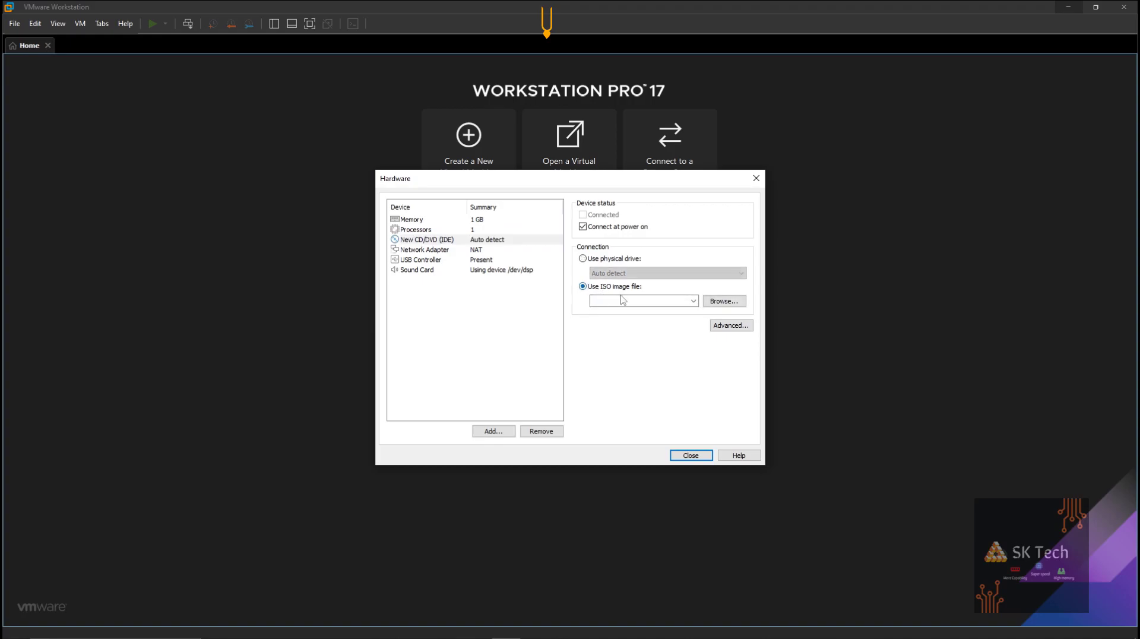
- Browse for the ISO image in the LAB folder's Windows > Windows 9x and ME > Windows 98 > SE subfolder
click(722, 301)
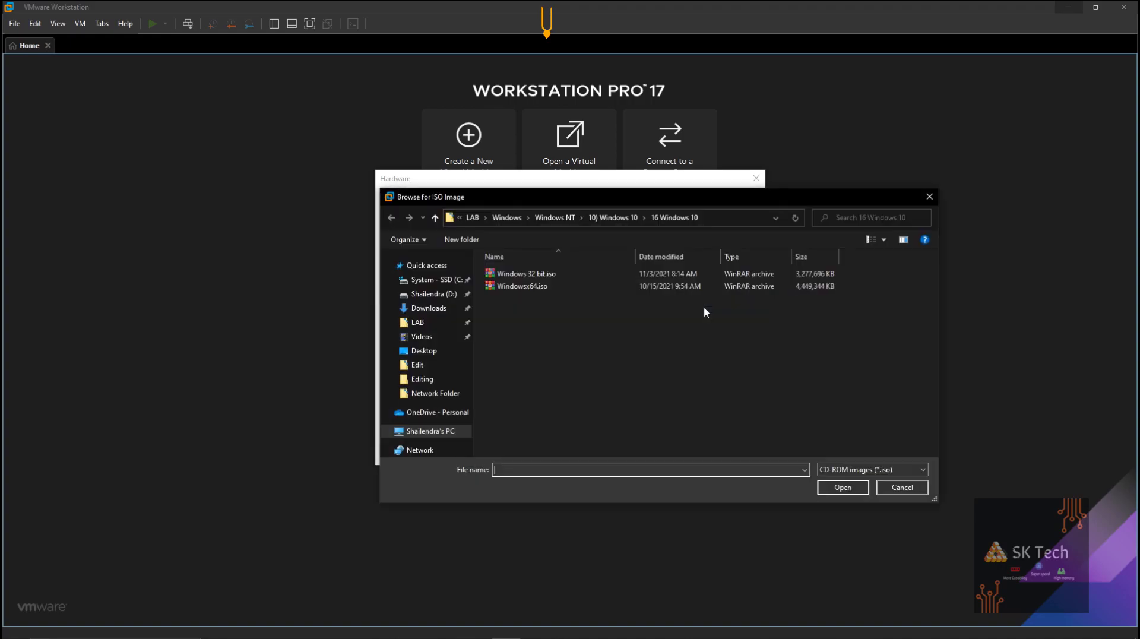
click(435, 219)
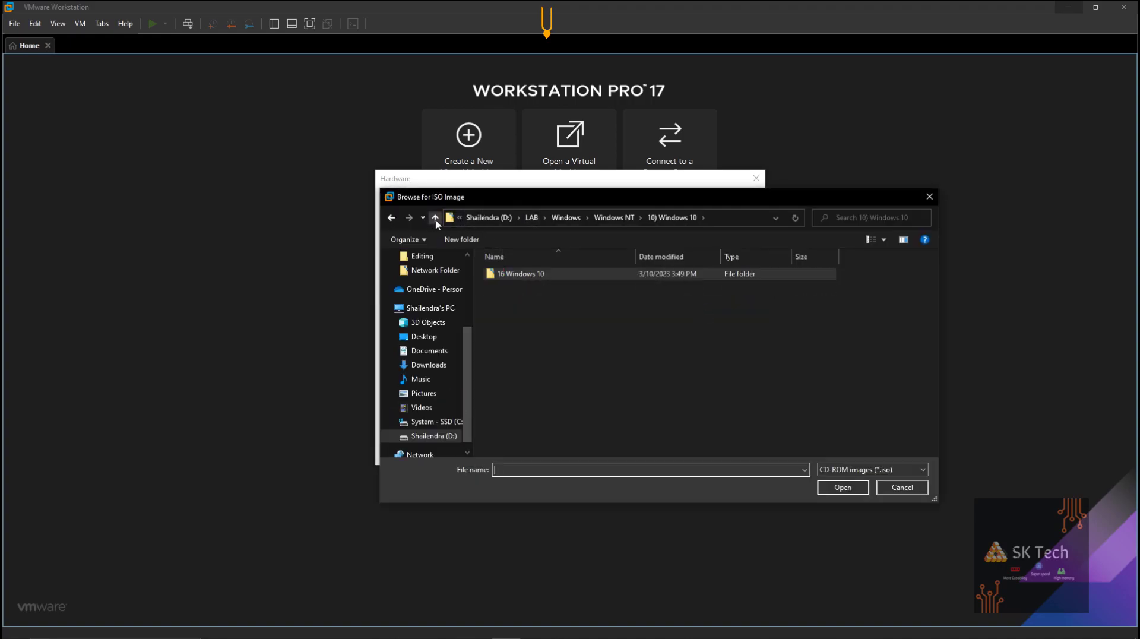
click(435, 219)
click(436, 219)
click(435, 219)
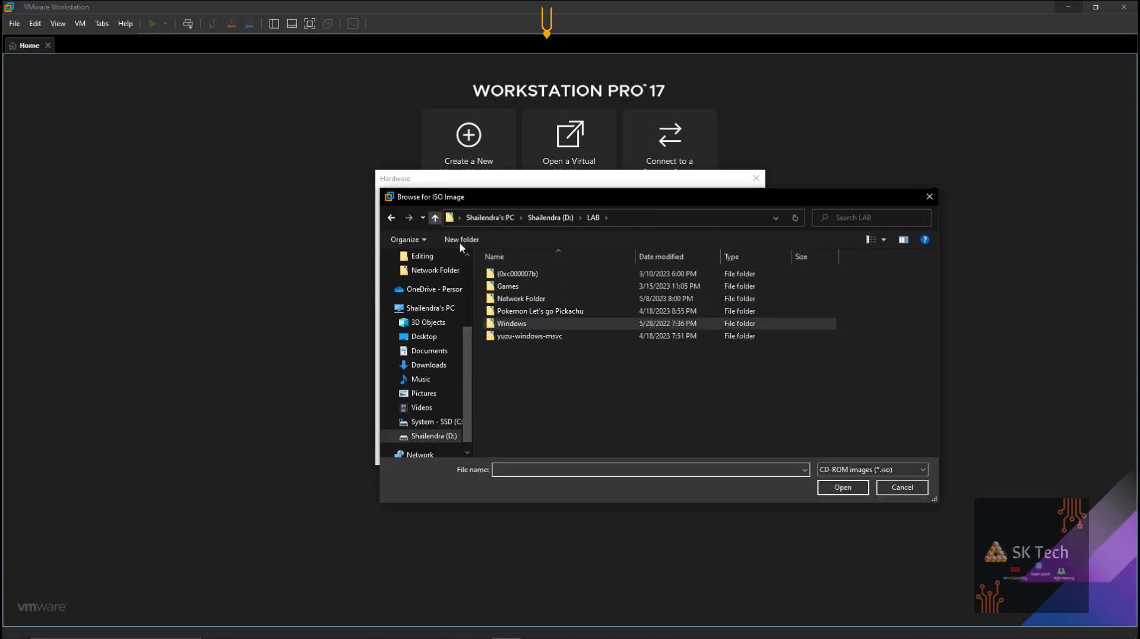
double_click(511, 323)
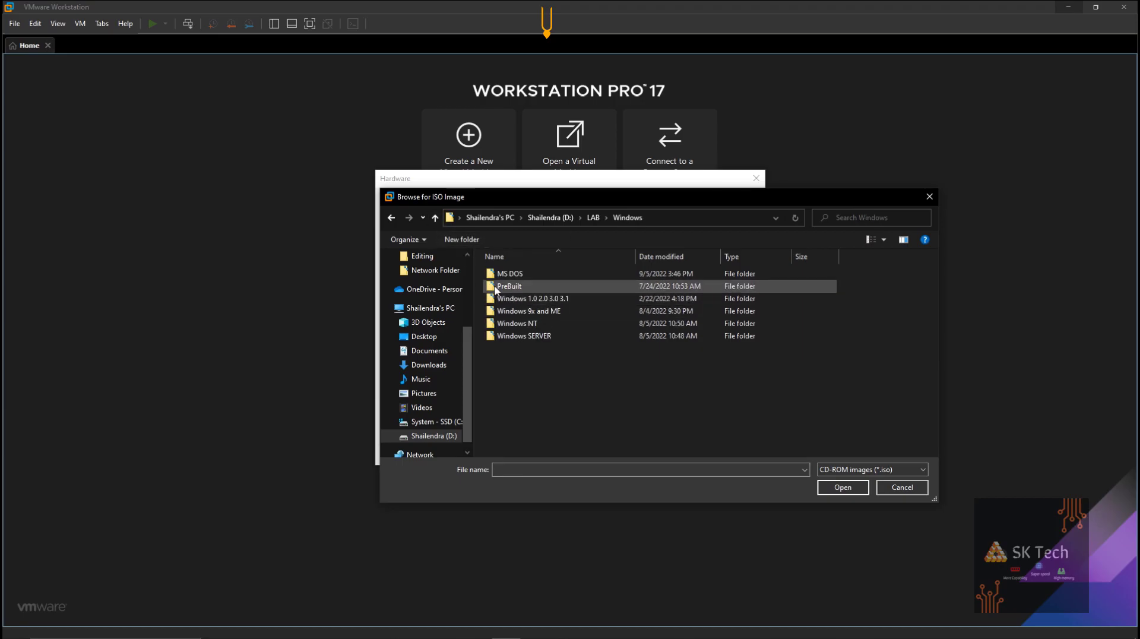
double_click(501, 311)
double_click(501, 297)
double_click(503, 311)
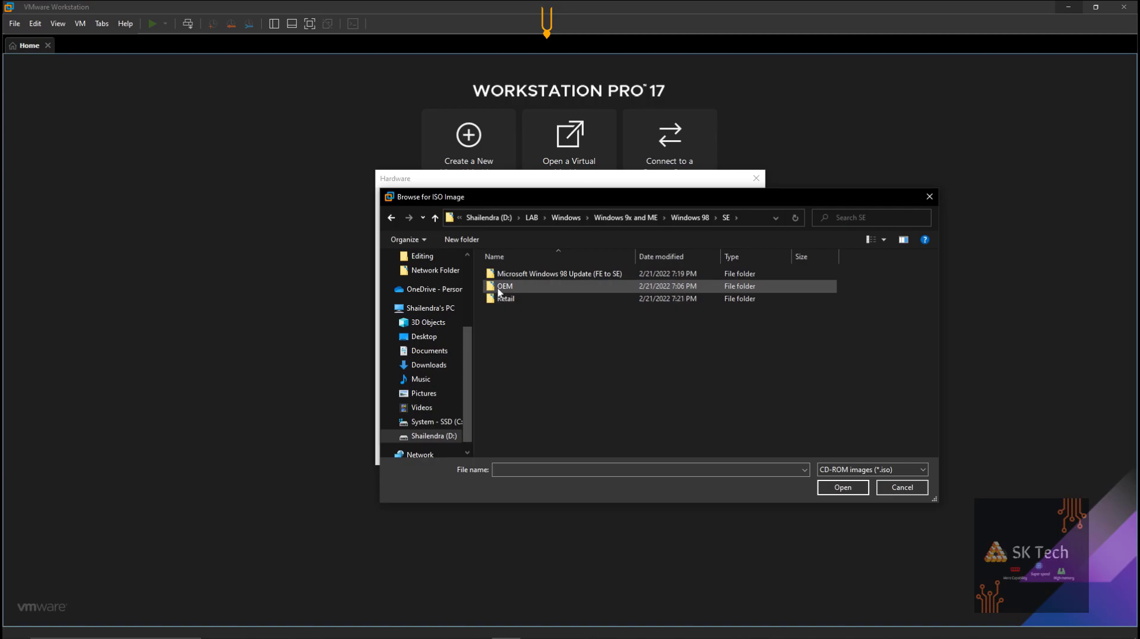
- Attach Windows 98 Second Edition.iso from the OEM folder to the CD/DVD drive and close the hardware settings
double_click(499, 287)
double_click(497, 274)
double_click(497, 274)
click(498, 274)
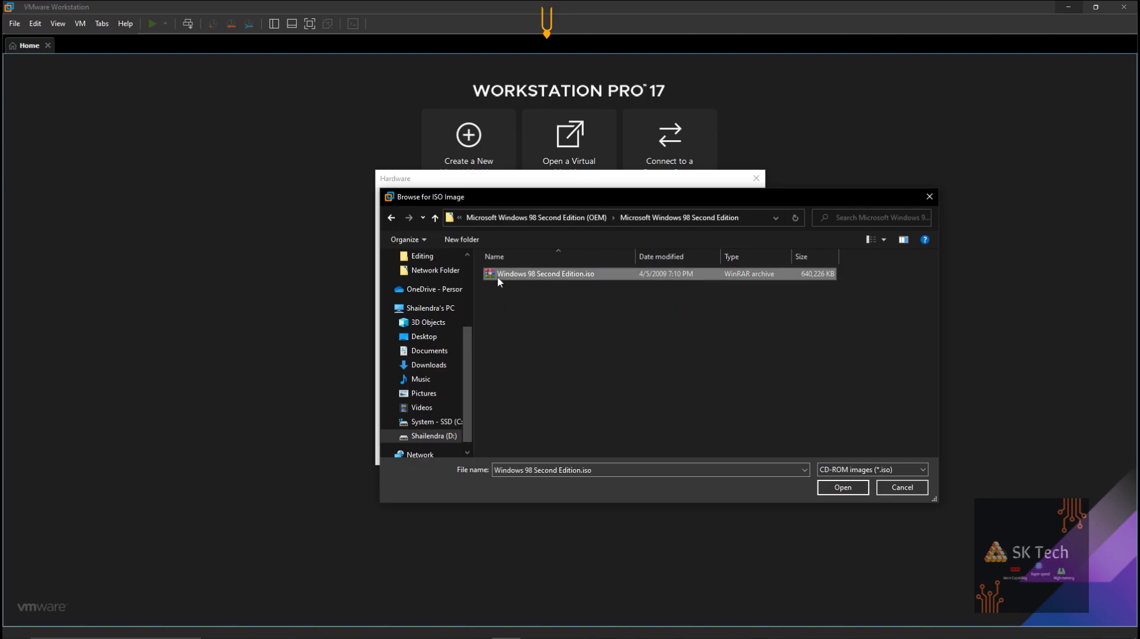
double_click(498, 276)
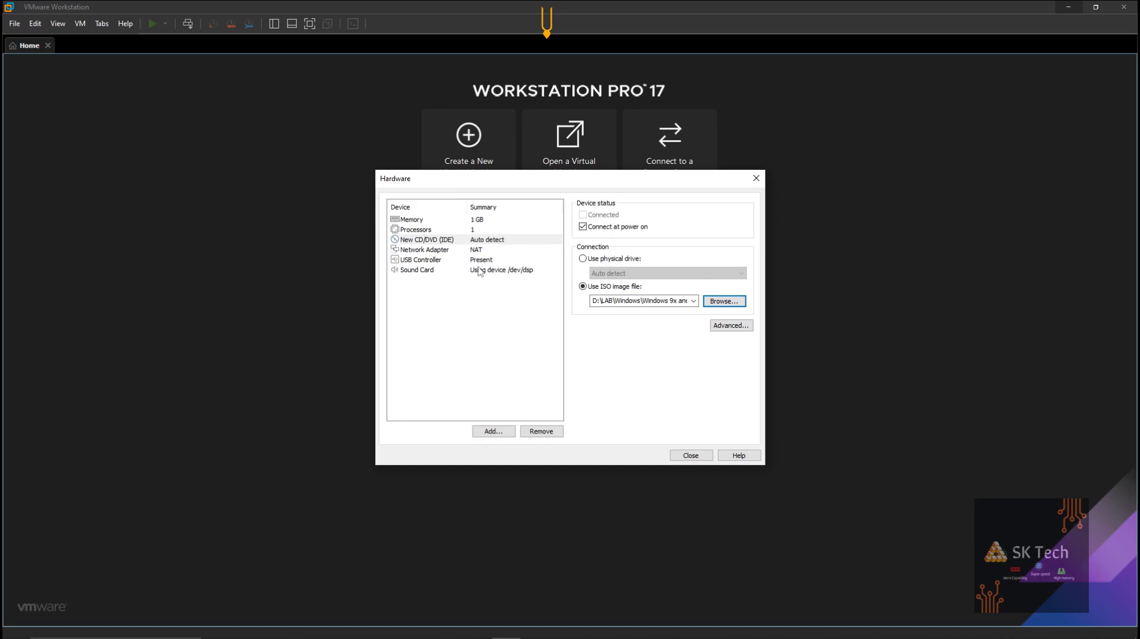
click(688, 456)
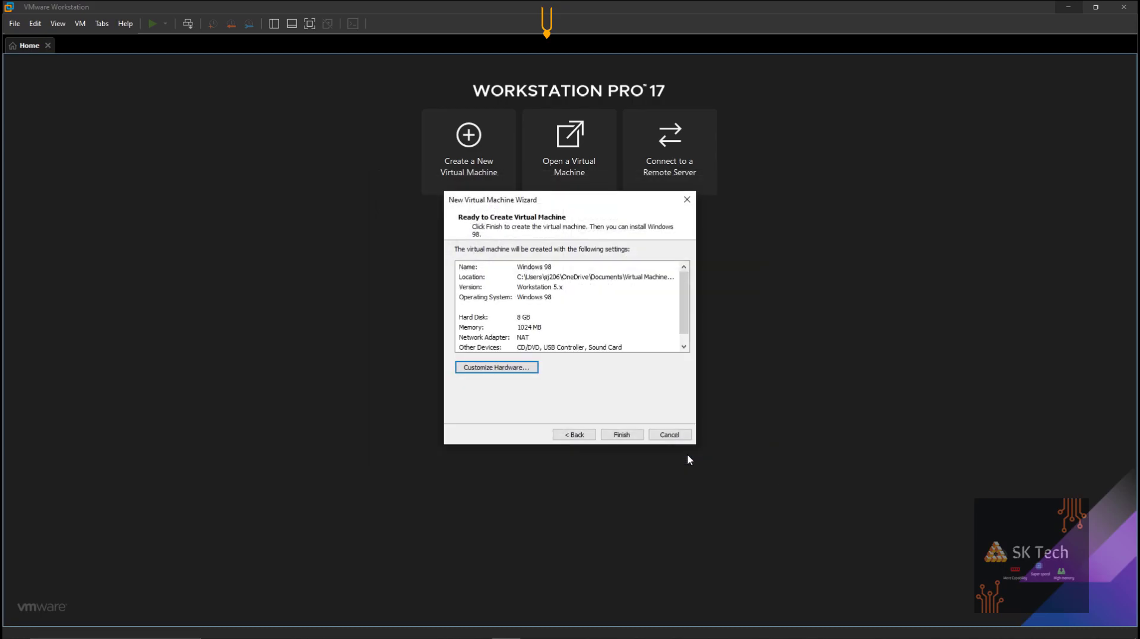
- Finish creating the Windows 98 virtual machine and power it on to firmware
click(621, 434)
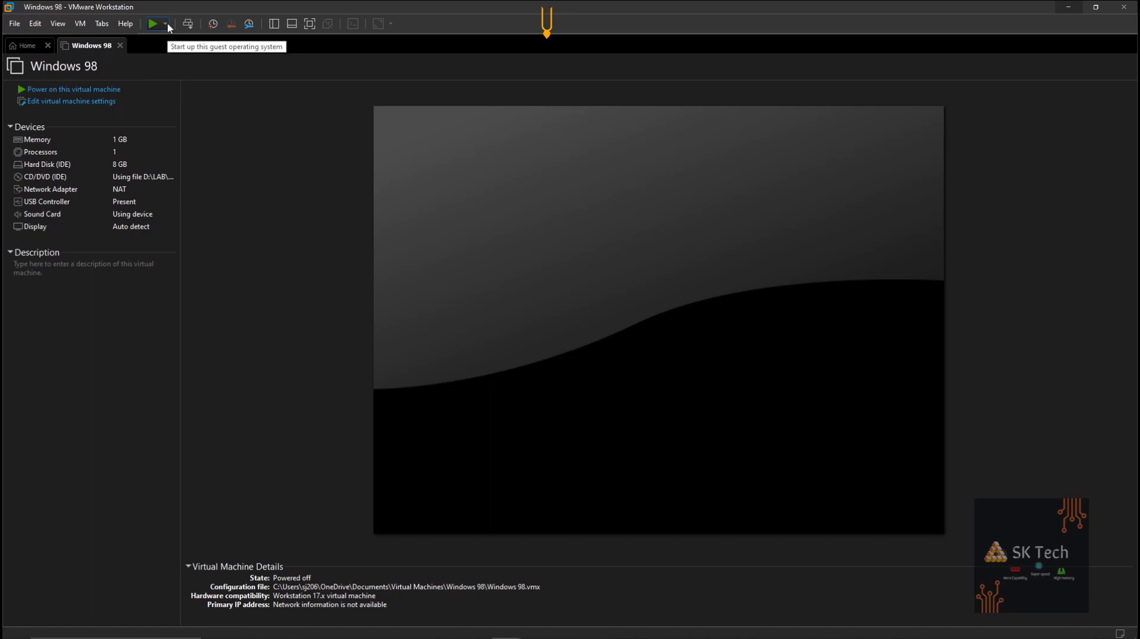
click(166, 23)
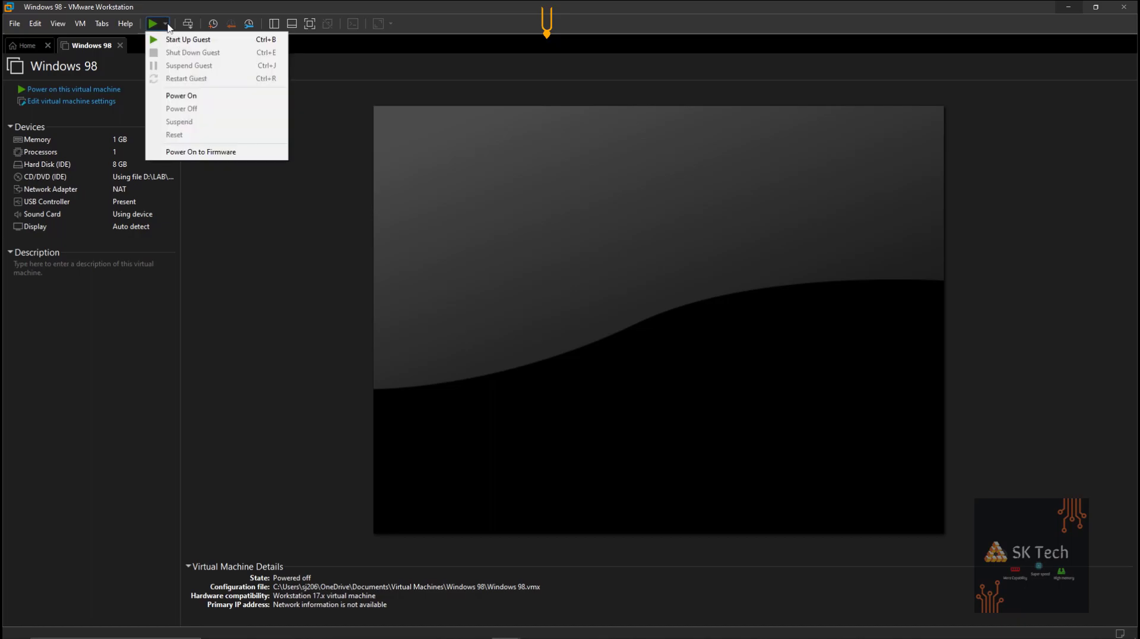
click(217, 153)
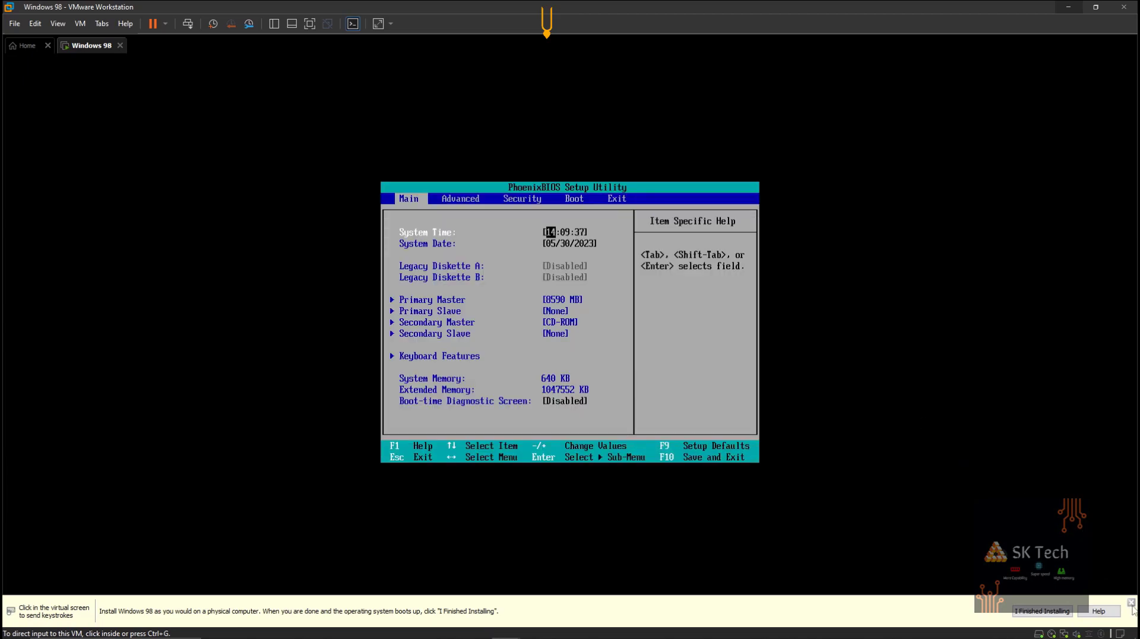
- Dismiss the installation hint, set the guest display to Free Stretch, and show the virtual machine in full screen
click(1085, 589)
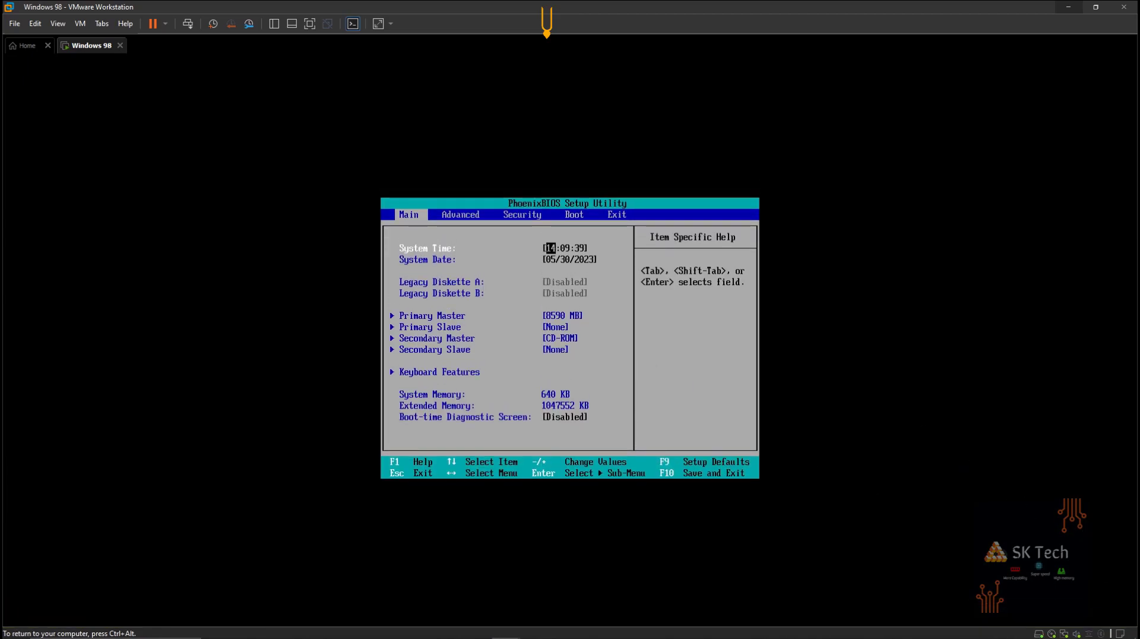
key(ctrl+alt)
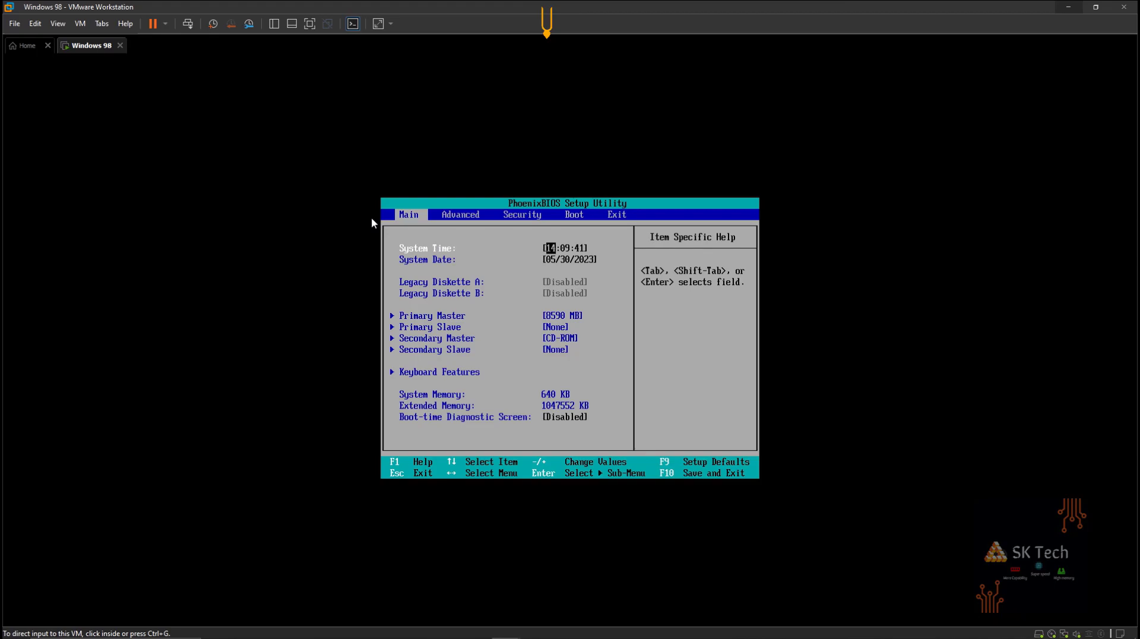
click(58, 24)
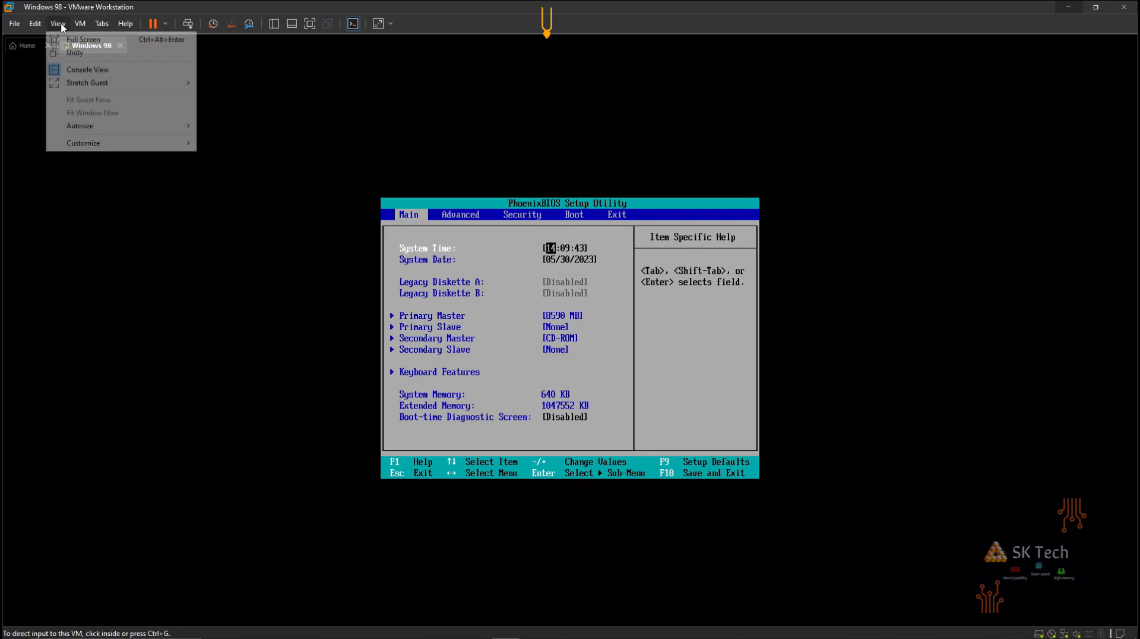
mouse_move(84, 87)
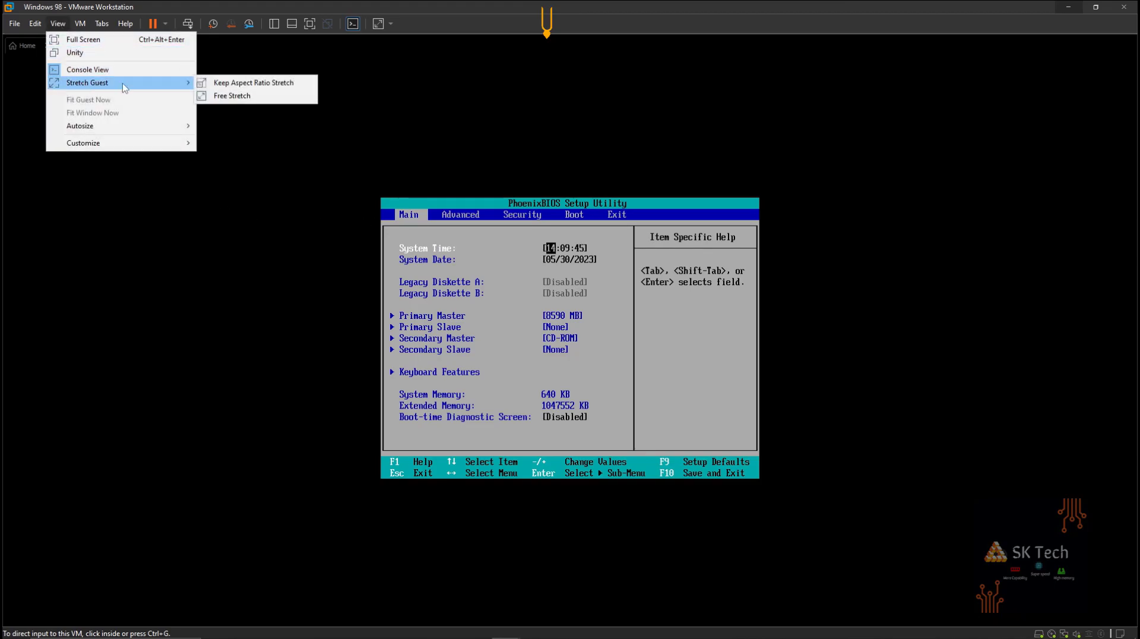
click(216, 96)
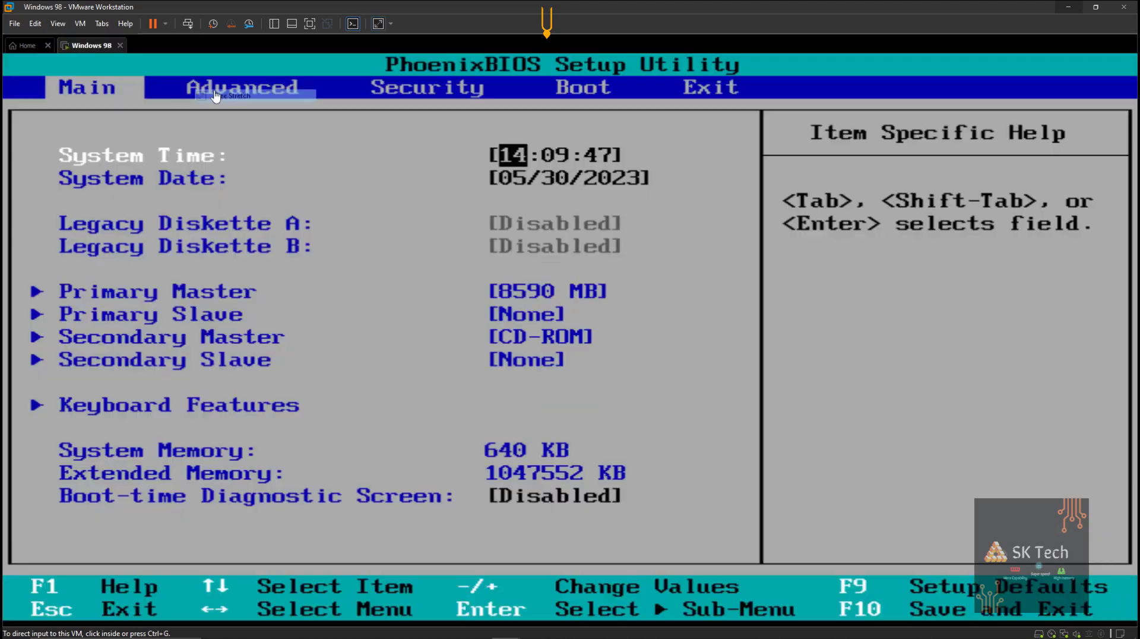
key(ctrl+alt+Return)
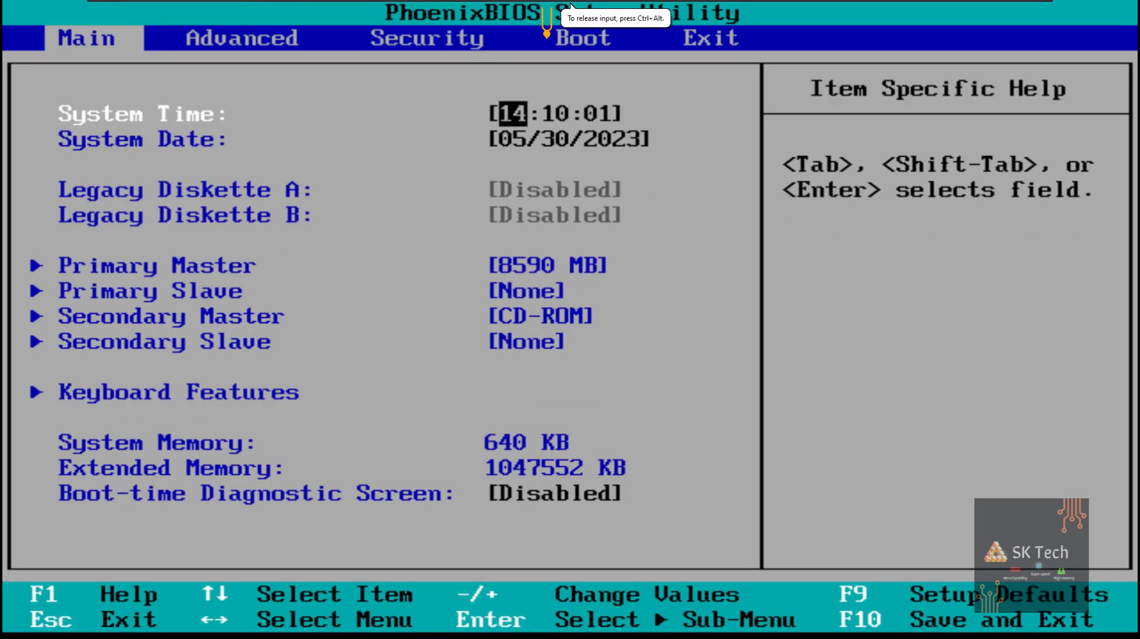
- Move CD-ROM Drive above Hard Drive in the BIOS boot order
key(Right)
key(Right)
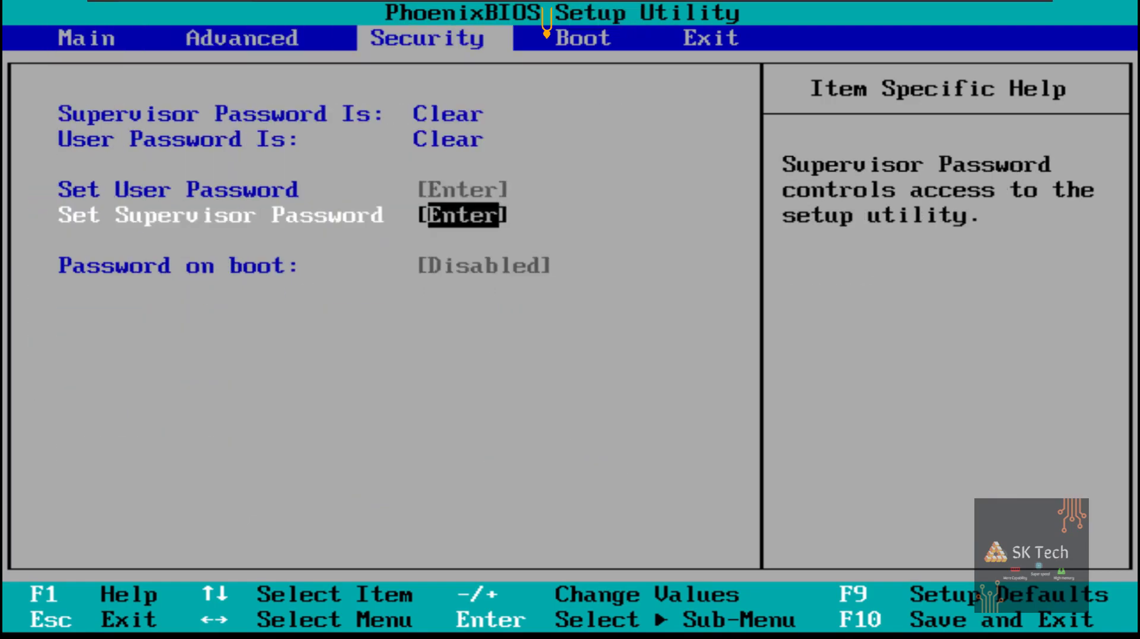
key(Right)
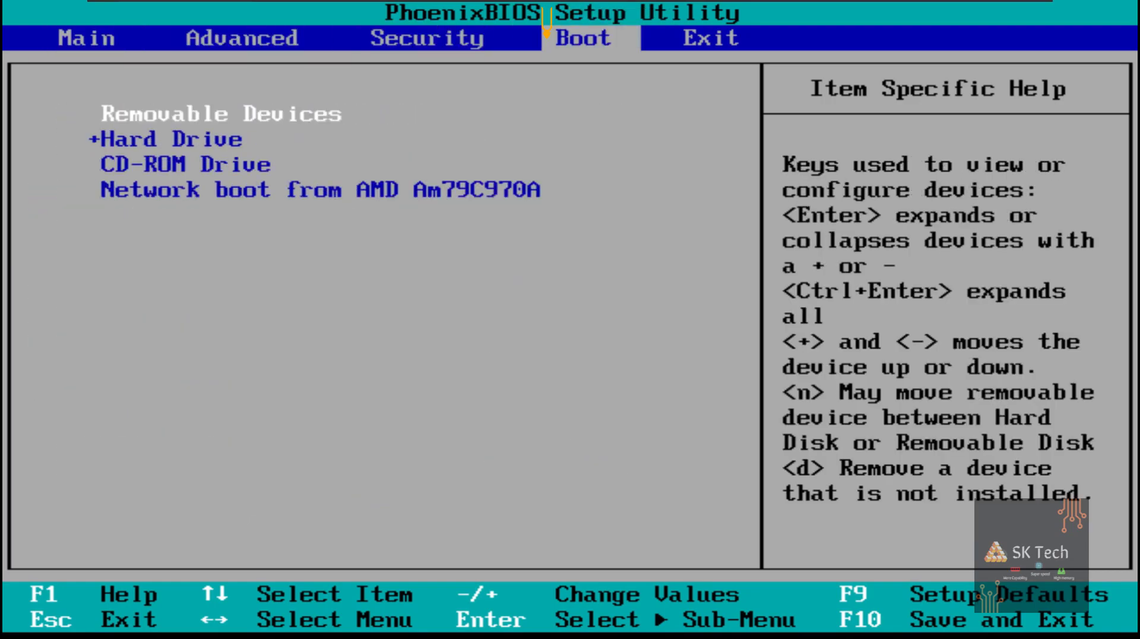
key(Down)
key(Down)
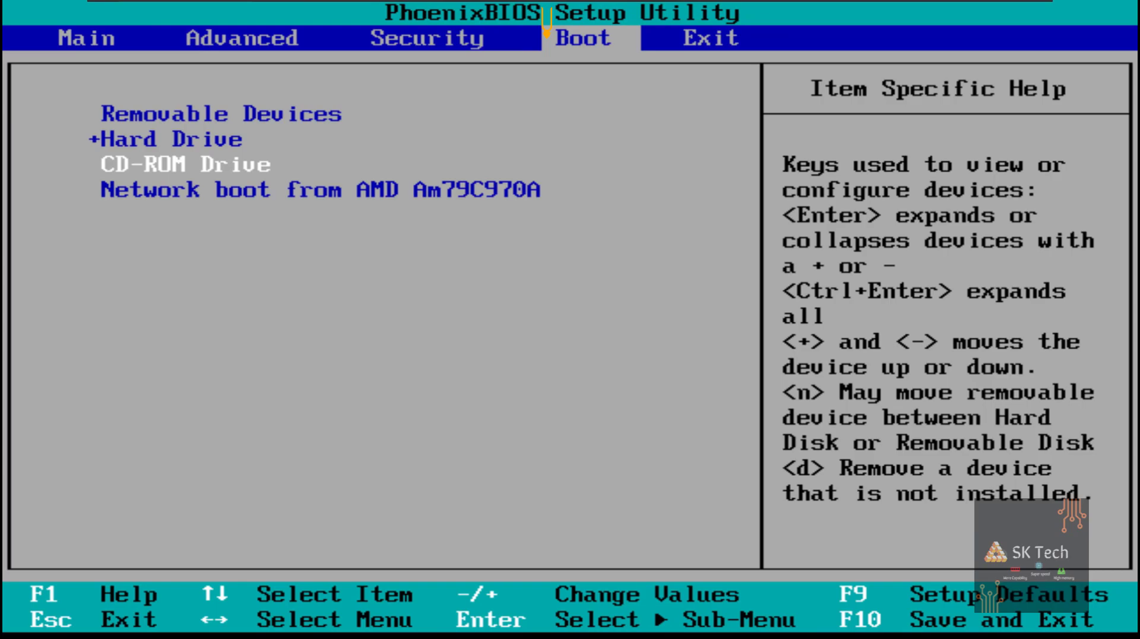
key(plus)
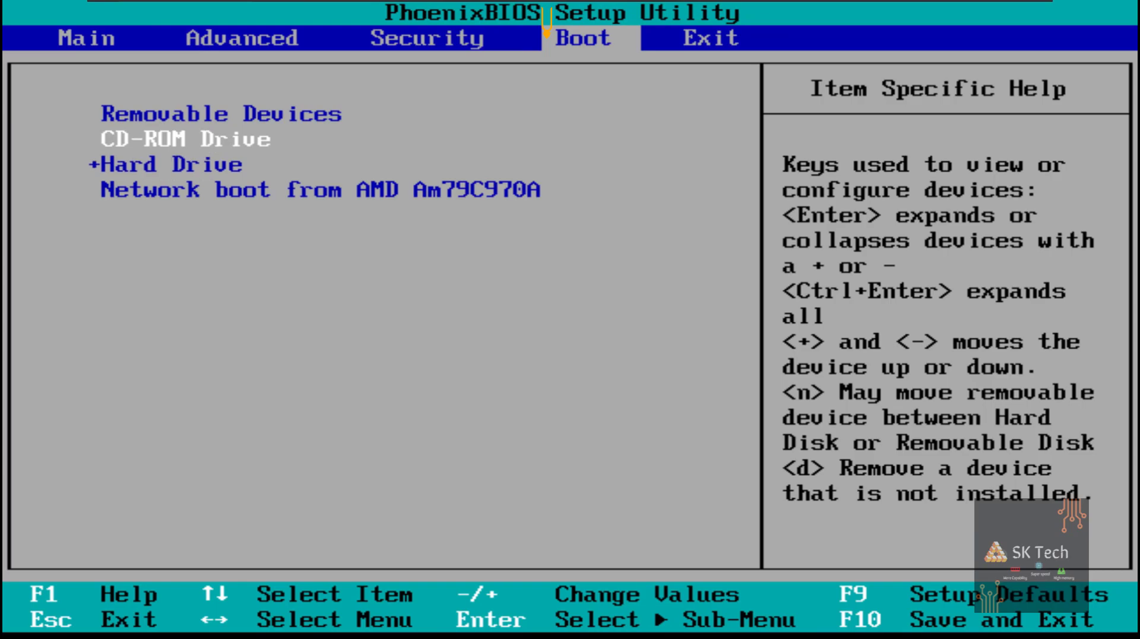
- Exit the BIOS setup saving the configuration changes
key(Right)
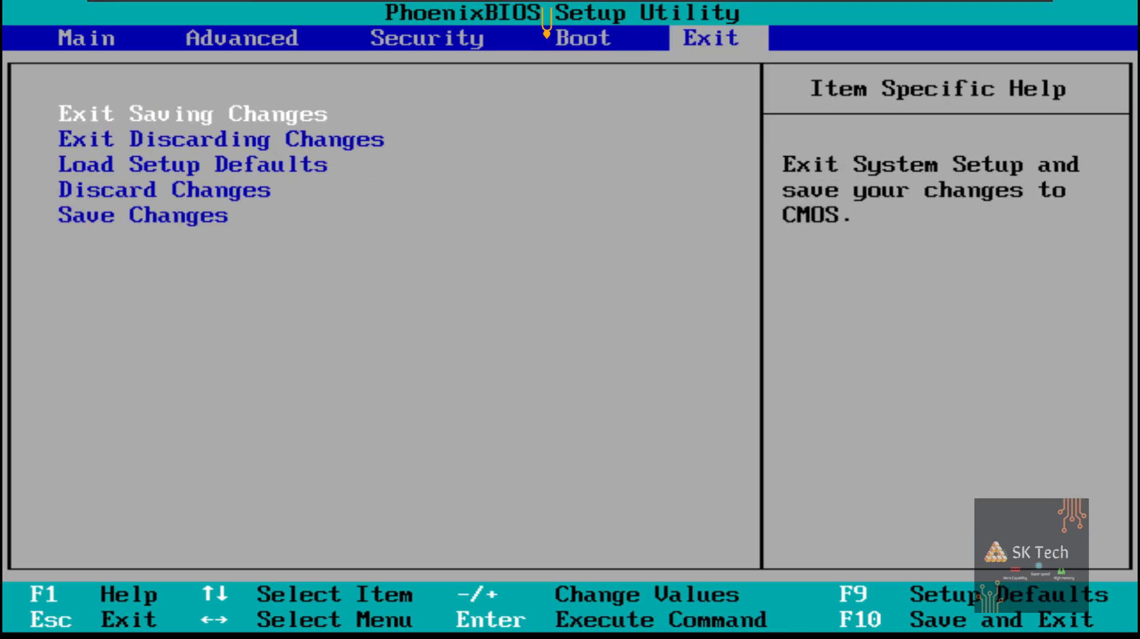
key(Return)
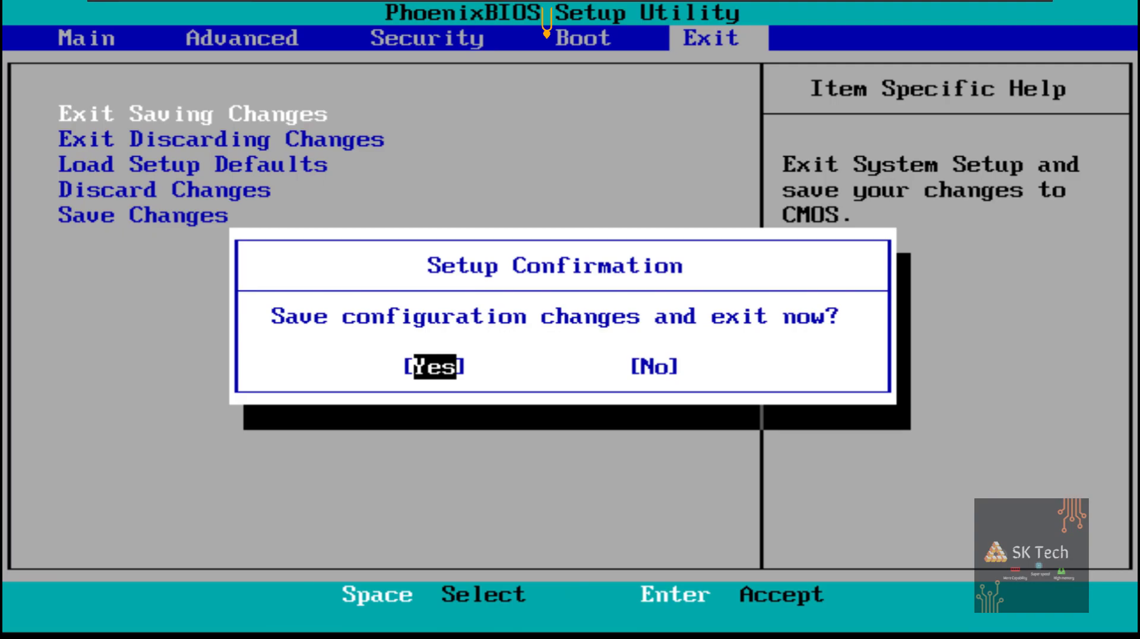
key(Return)
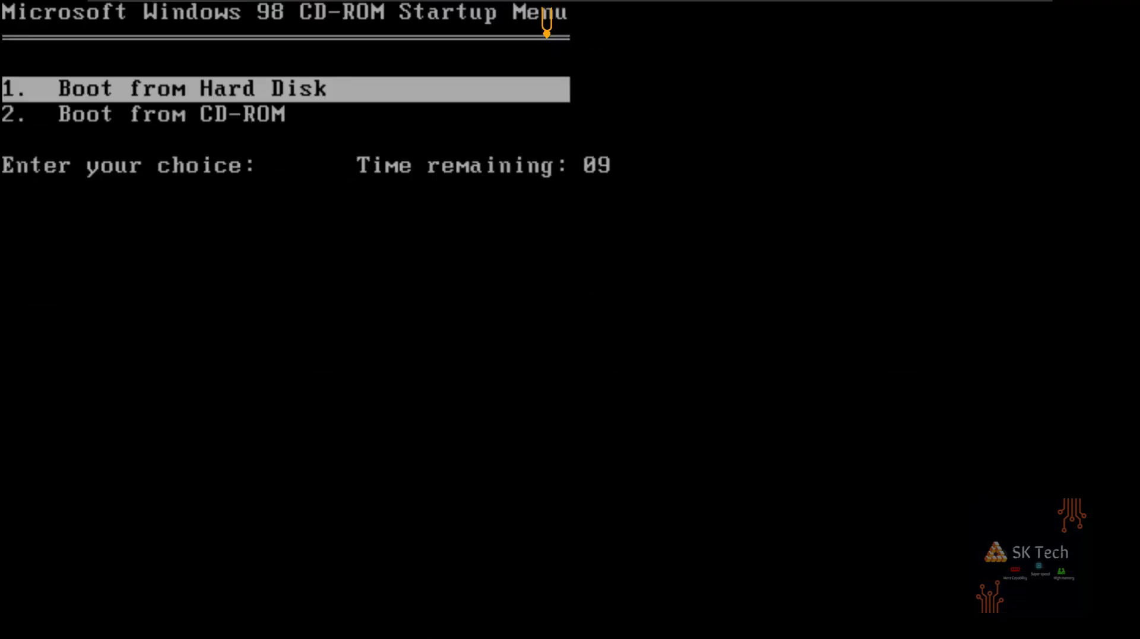
- Boot from CD-ROM and start Windows 98 Setup from CD-ROM
key(Down)
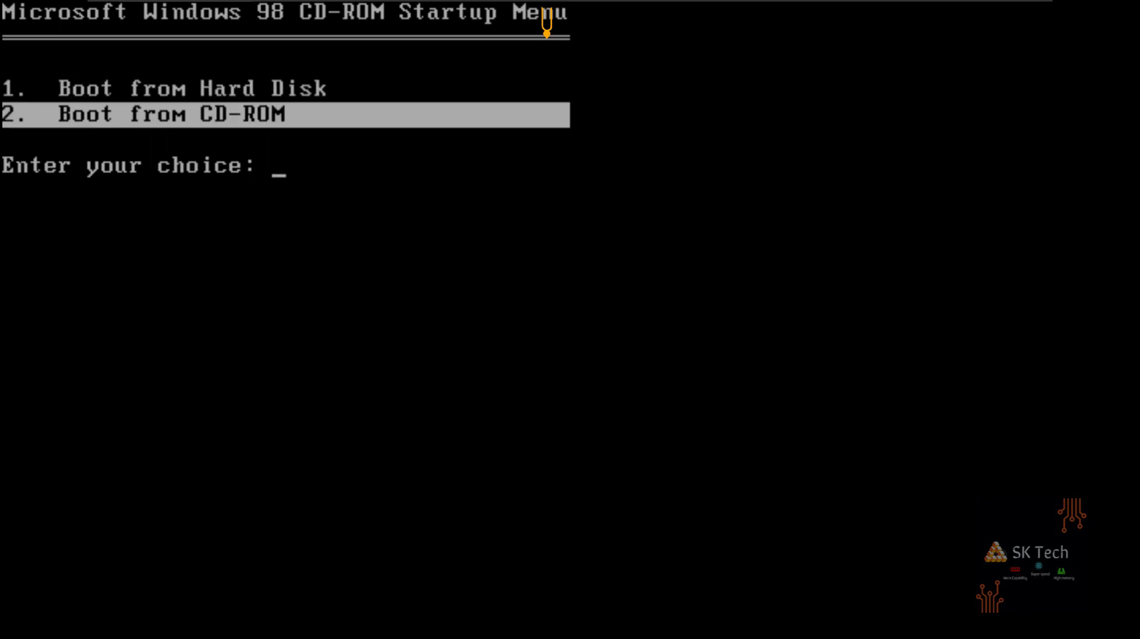
key(Return)
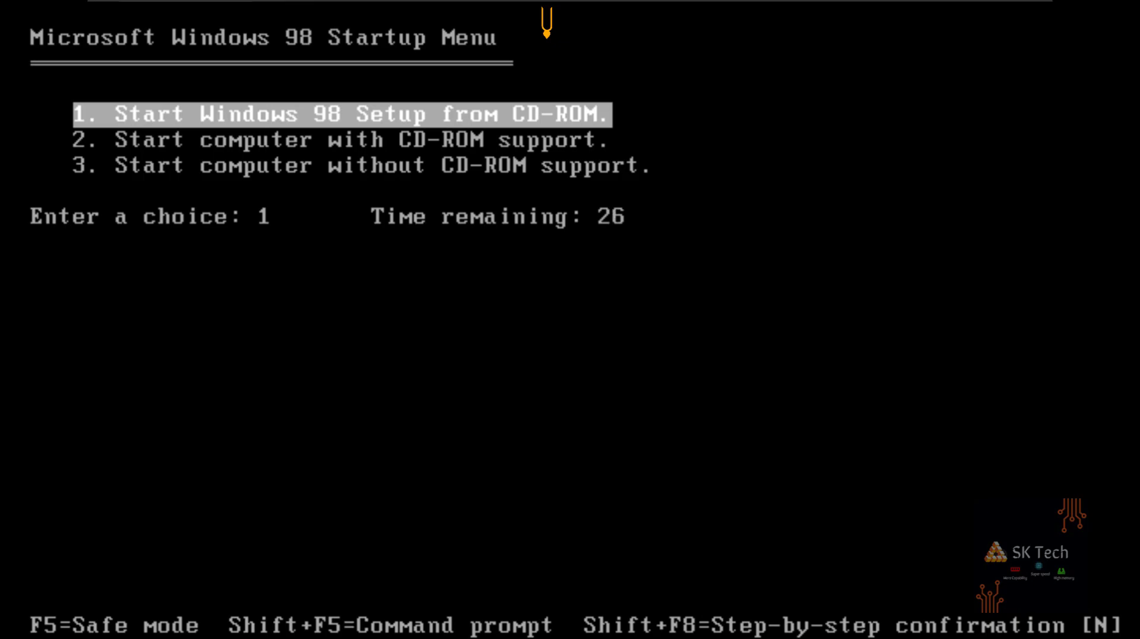
key(Return)
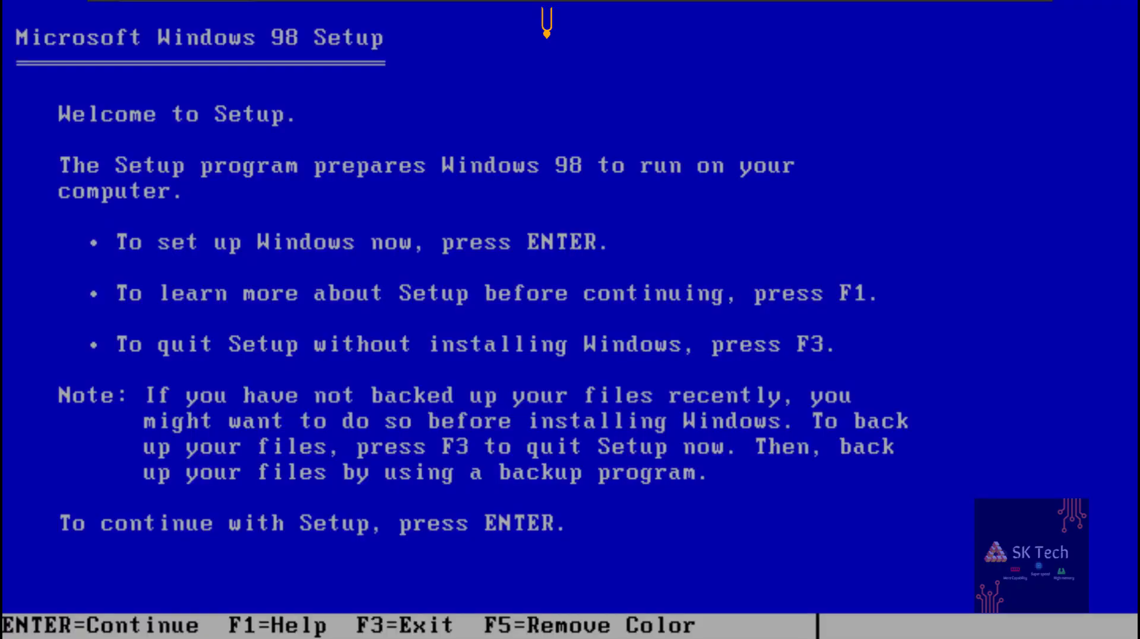
- Have Setup configure the unallocated disk space with large disk support enabled, and restart the machine
key(Return)
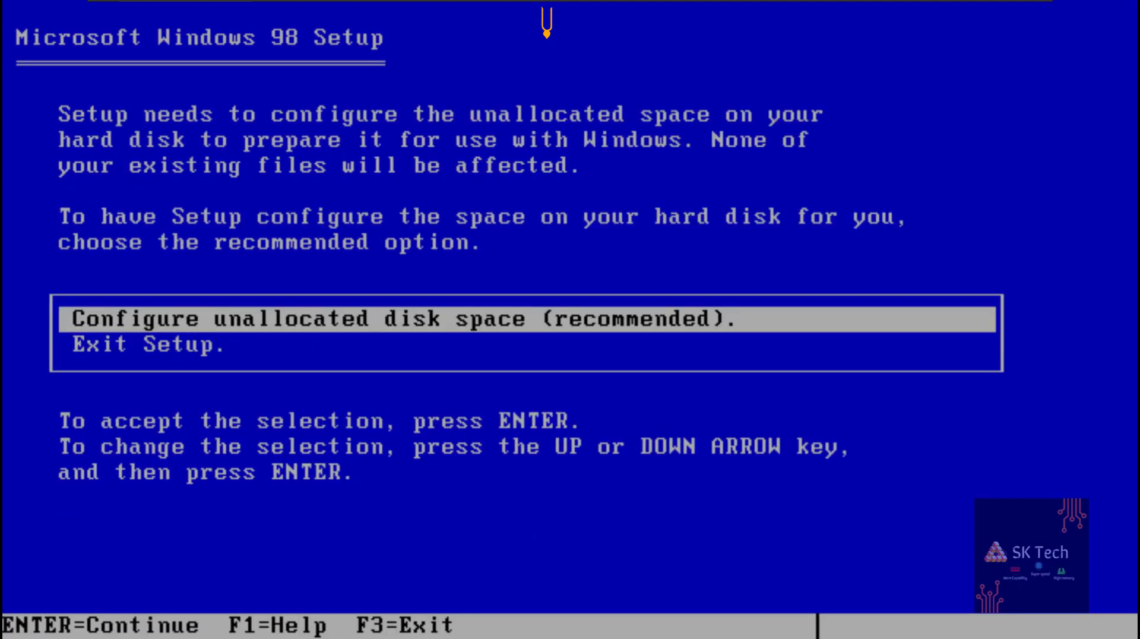
key(Return)
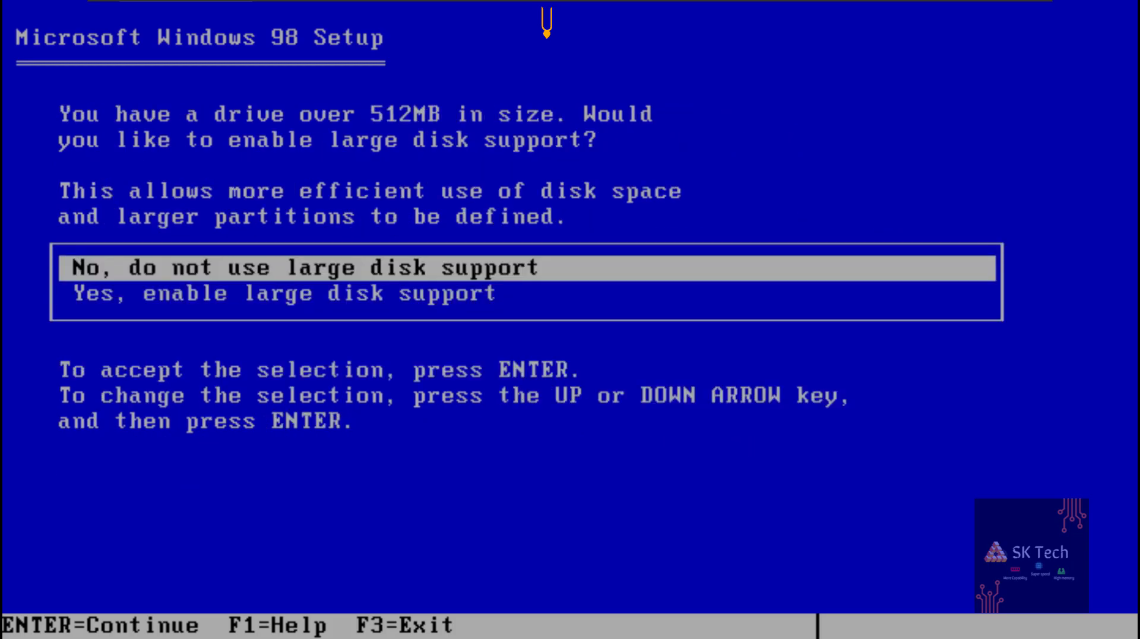
key(Down)
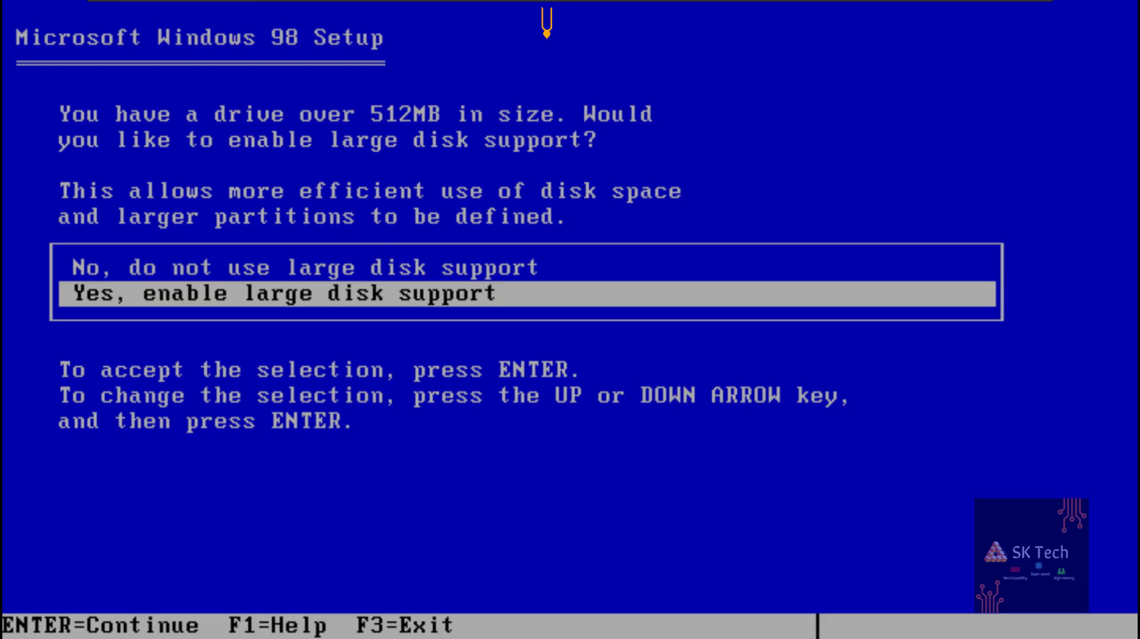
key(Return)
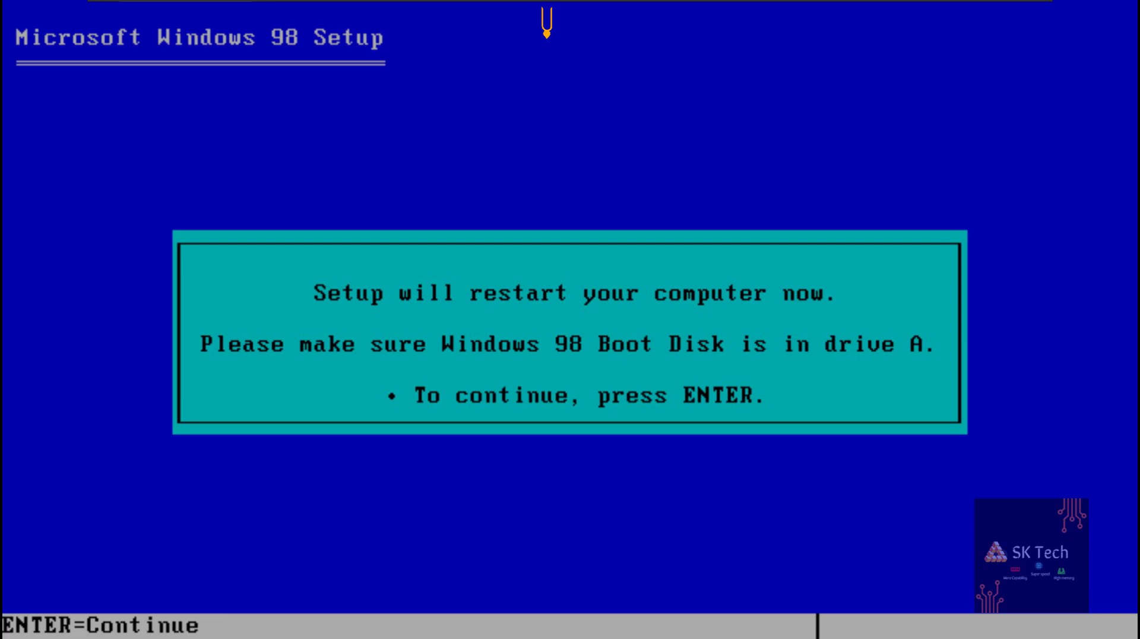
key(Return)
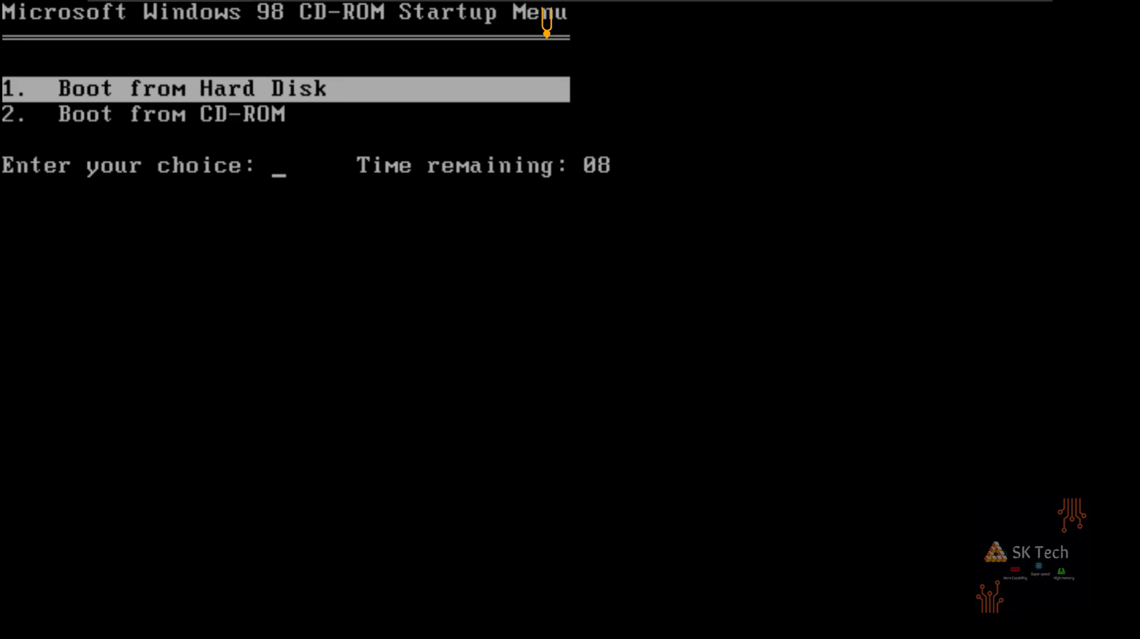
- Boot from CD-ROM into Windows 98 Setup again, proceed with its routine system check, and restart the machine
key(Down)
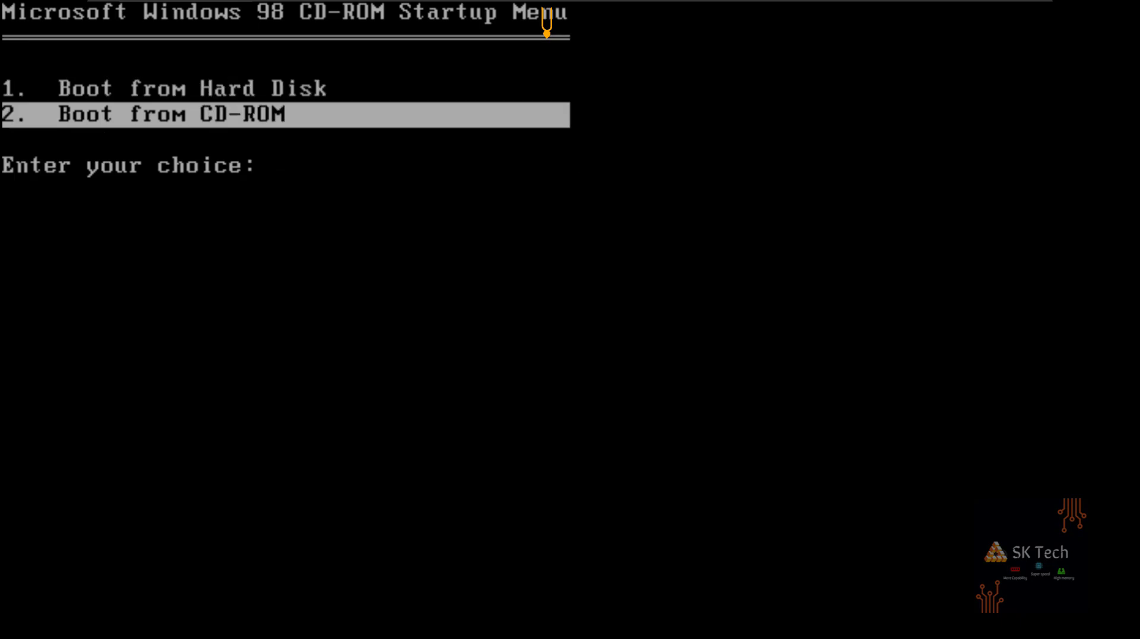
key(Return)
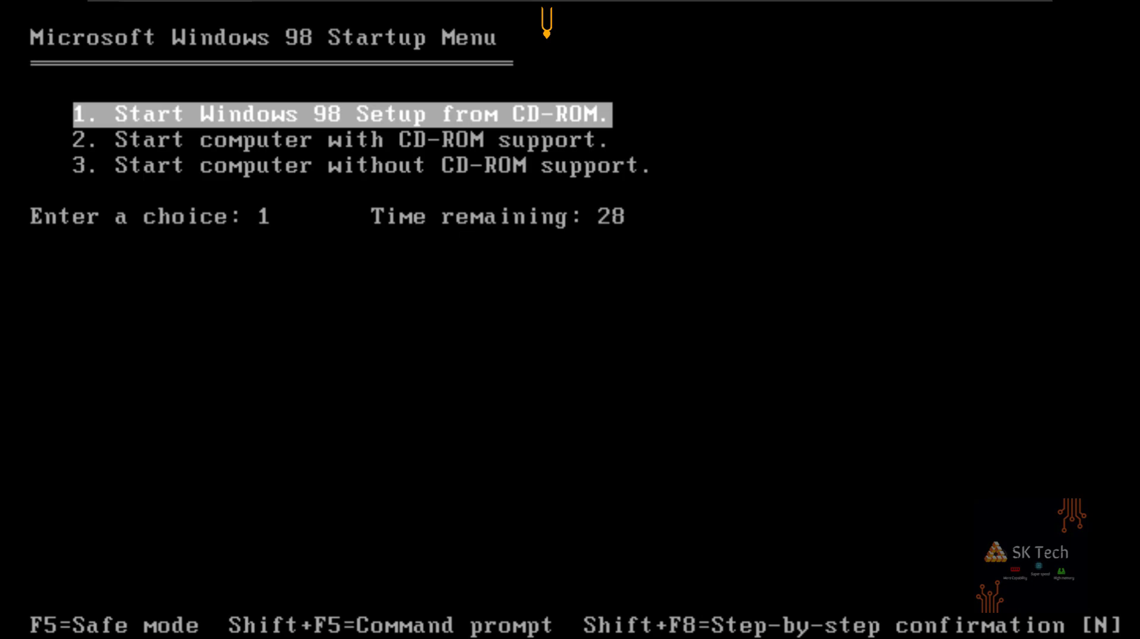
key(Return)
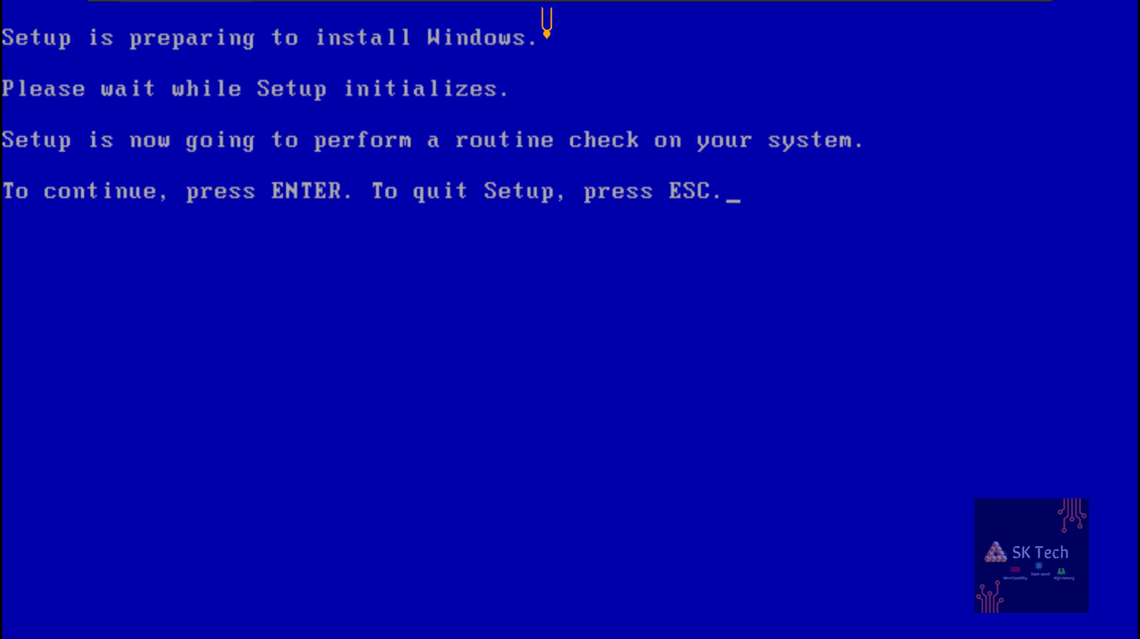
key(Return)
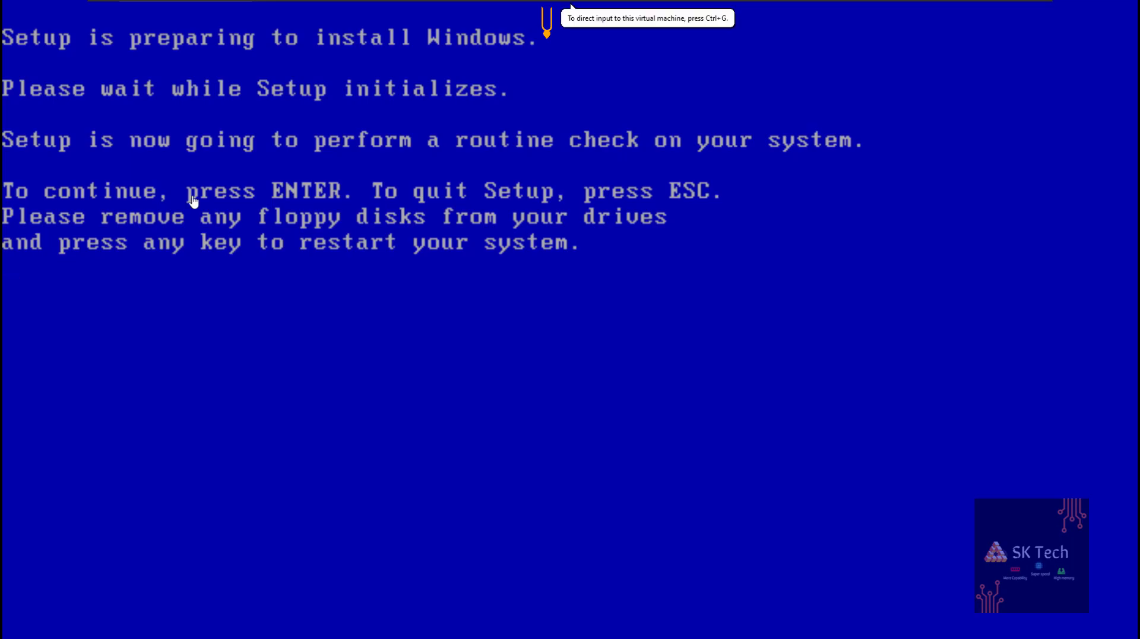
key(Return)
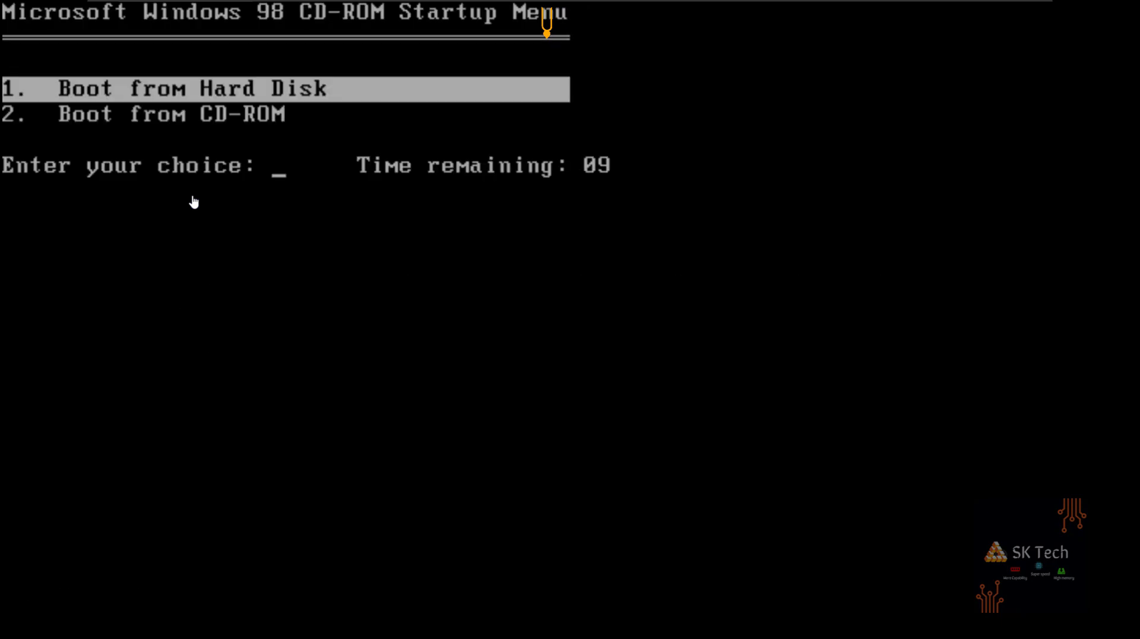
- Boot from CD-ROM and start the computer with CD-ROM support to reach the DOS prompt
click(192, 201)
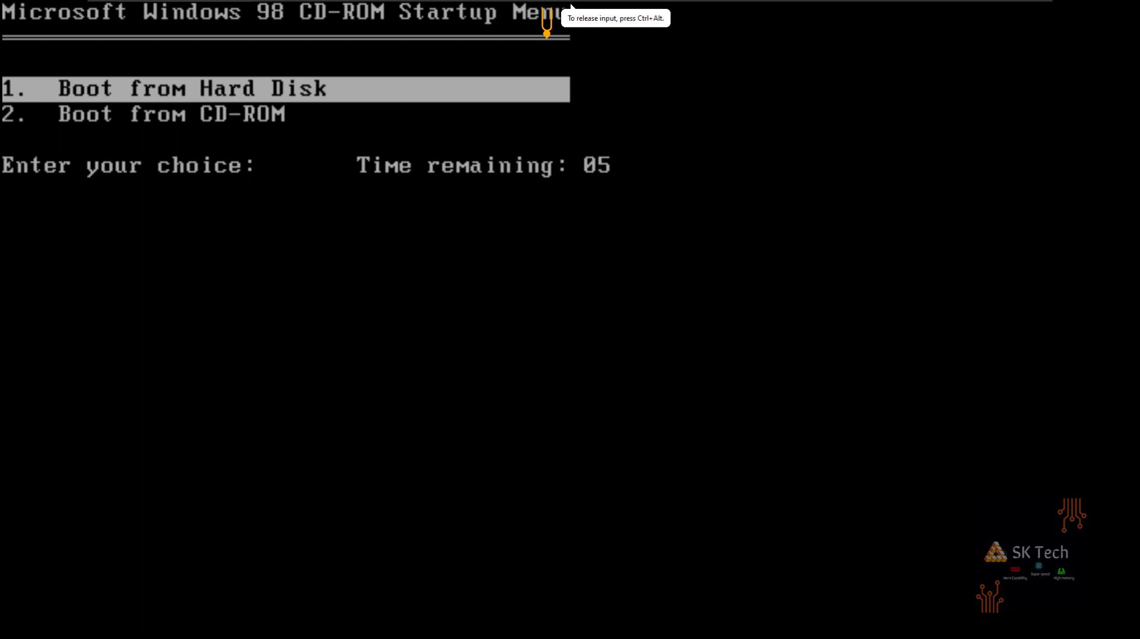
key(Down)
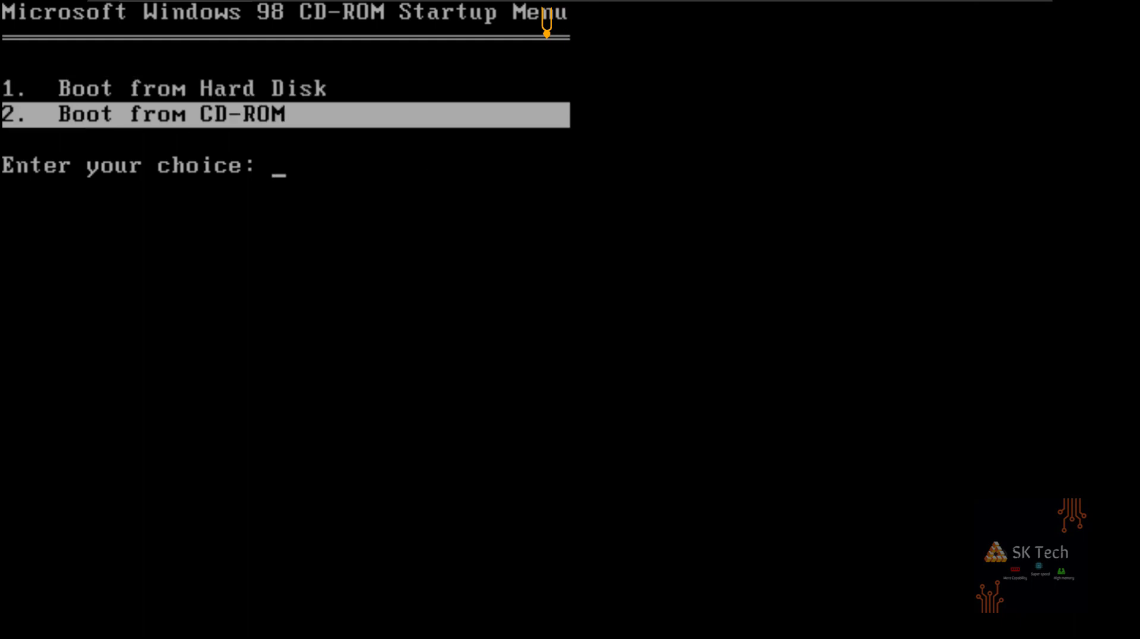
key(Return)
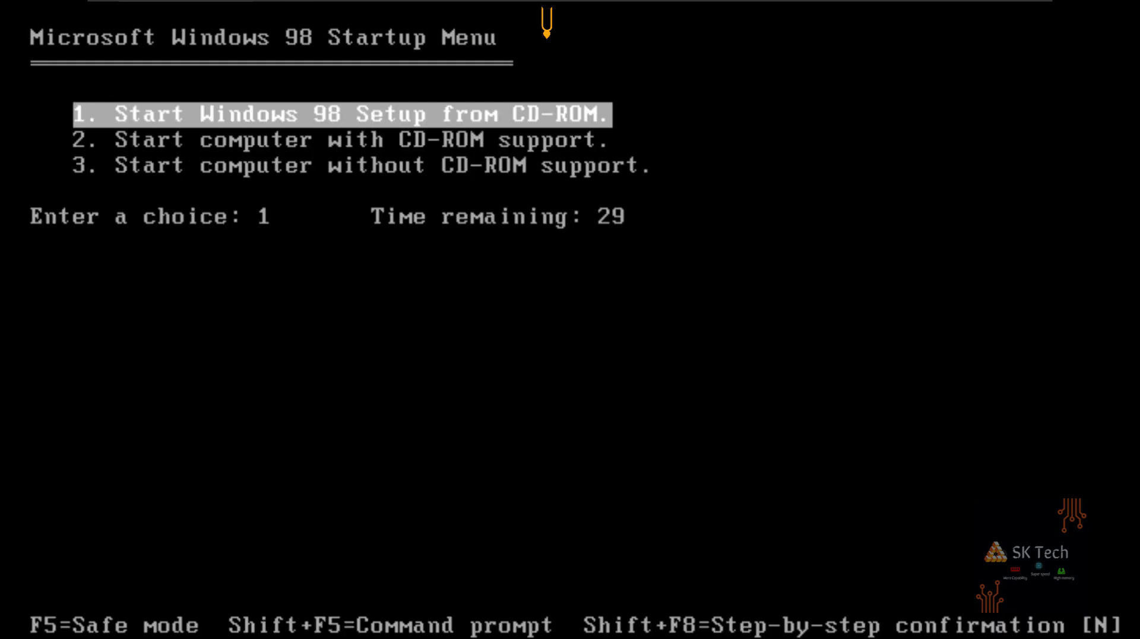
key(Down)
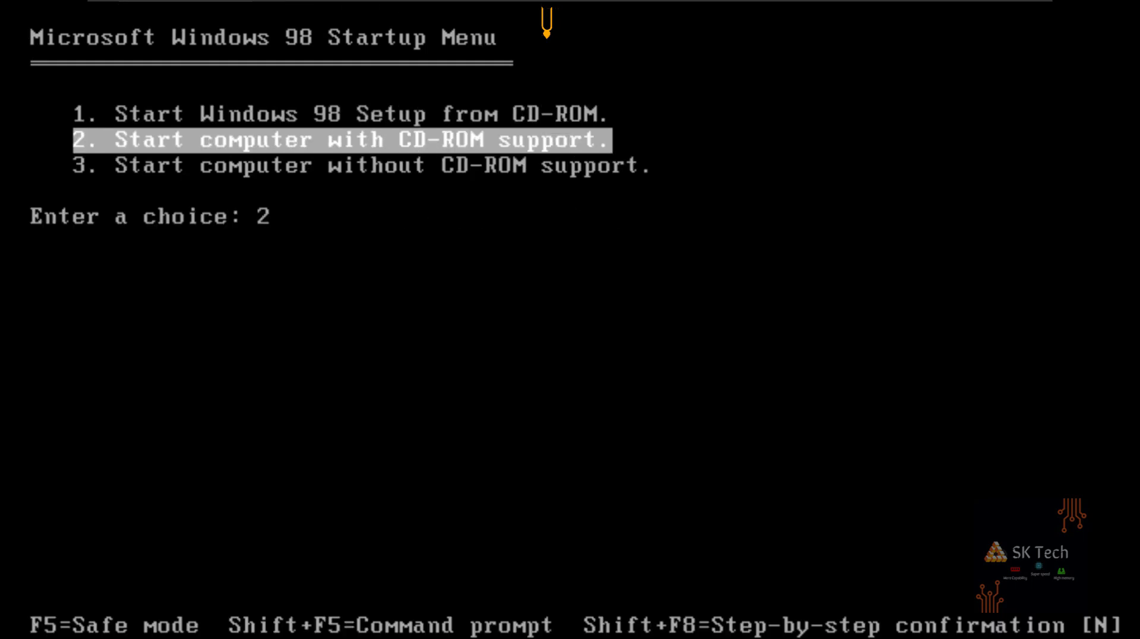
key(Return)
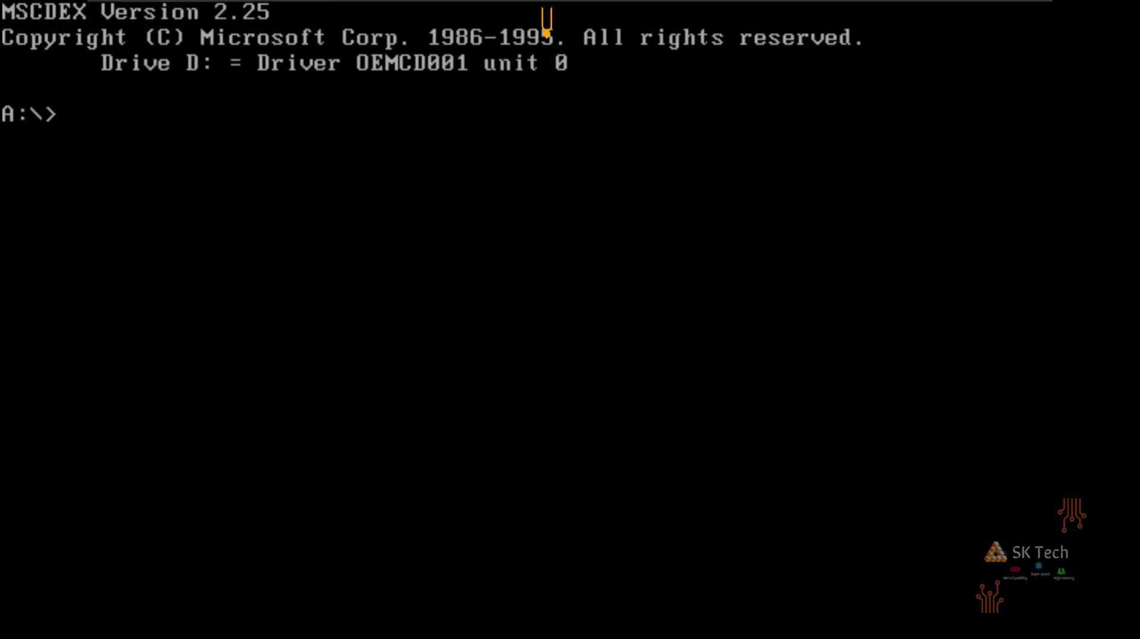
- Switch to drive C: and create a directory named WIN98
text(c:)
key(Return)
text(mkdir)
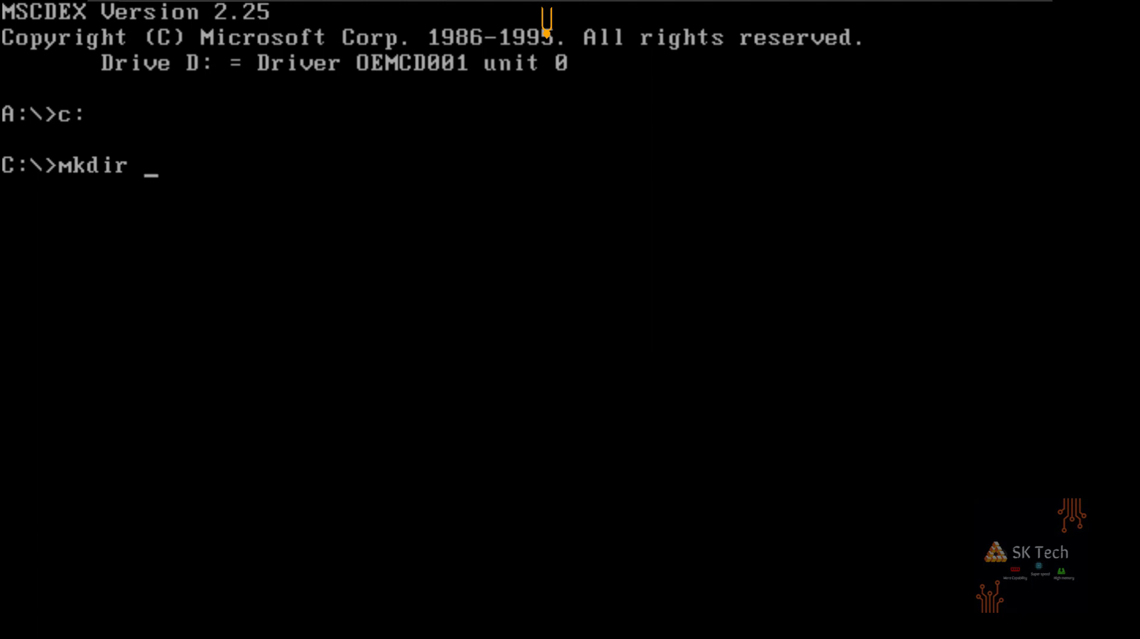
text( WIN98)
key(Return)
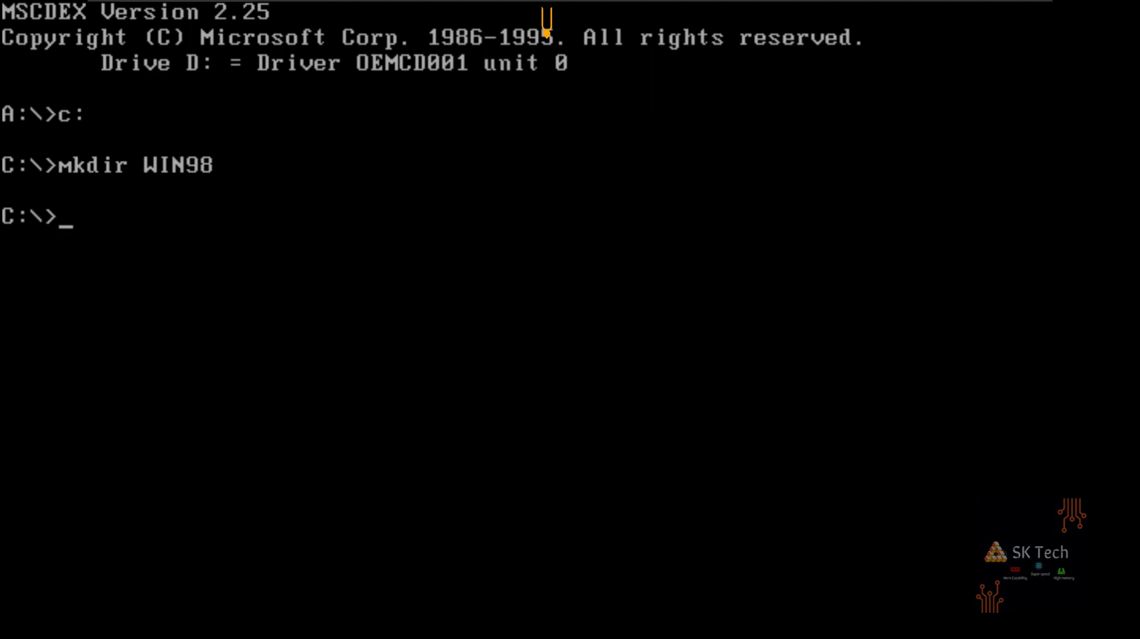
- Switch to drive D: and copy the contents of the WIN98 folder to C:\WIN98
text(d:)
key(Return)
text(cop)
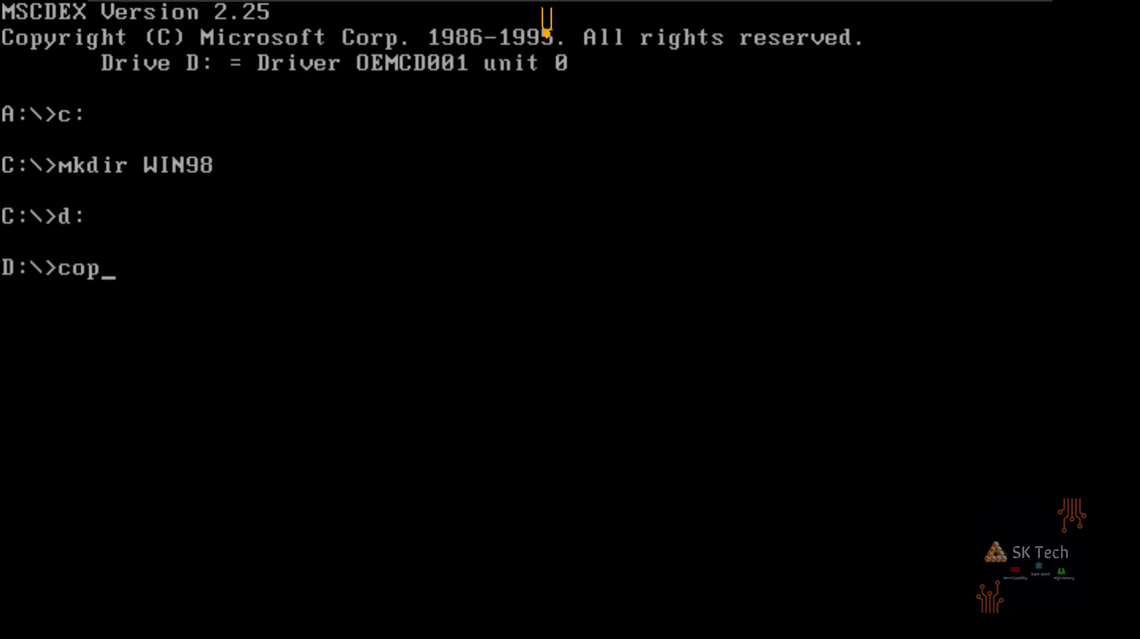
text(y WIN)
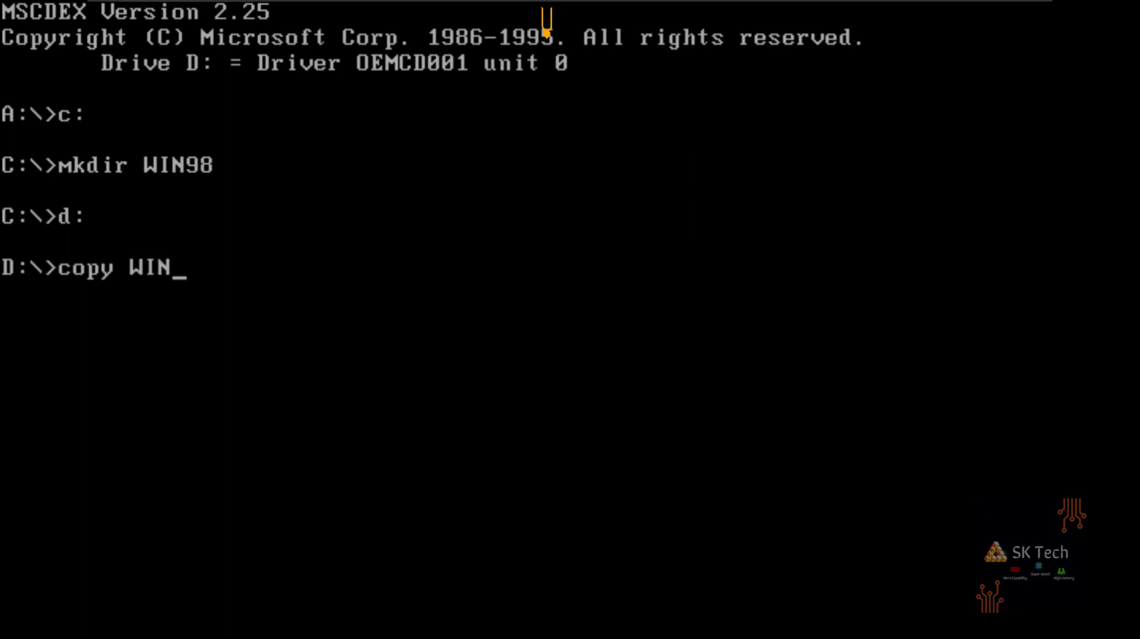
text(98 C:\WIN98)
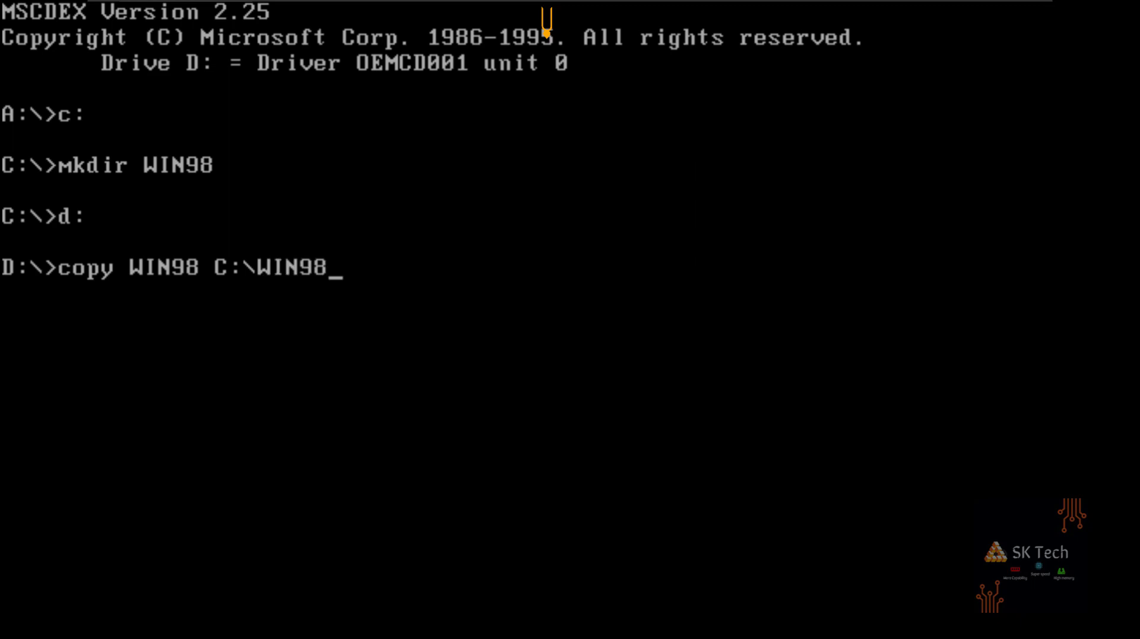
key(Return)
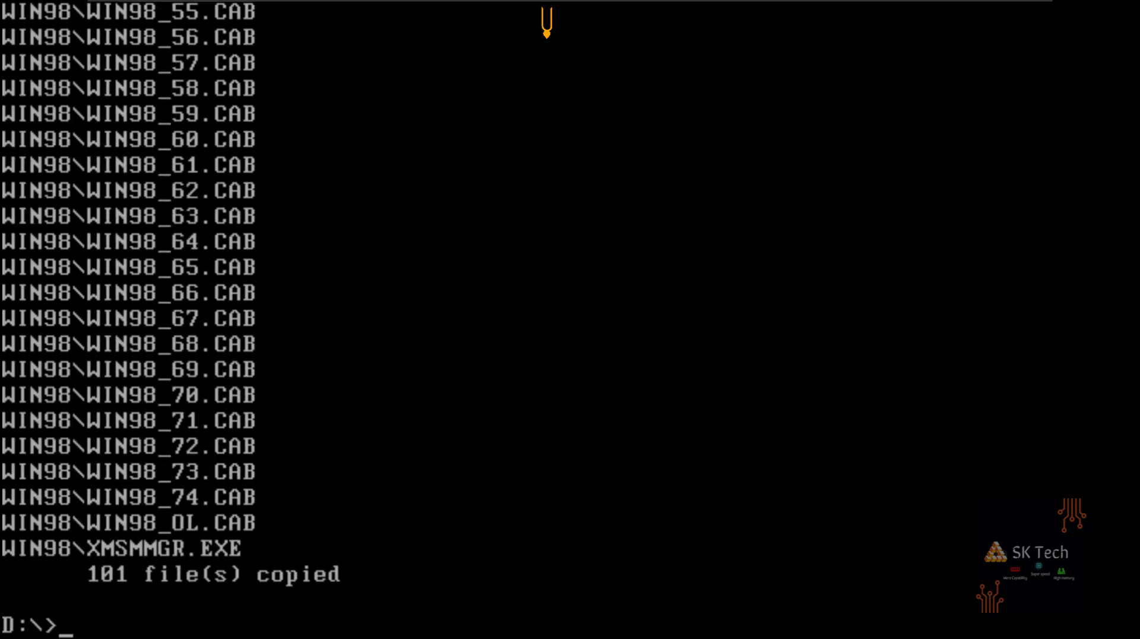
- Switch back to drive C: and change into the win98 directory
text(c:\)
key(Return)
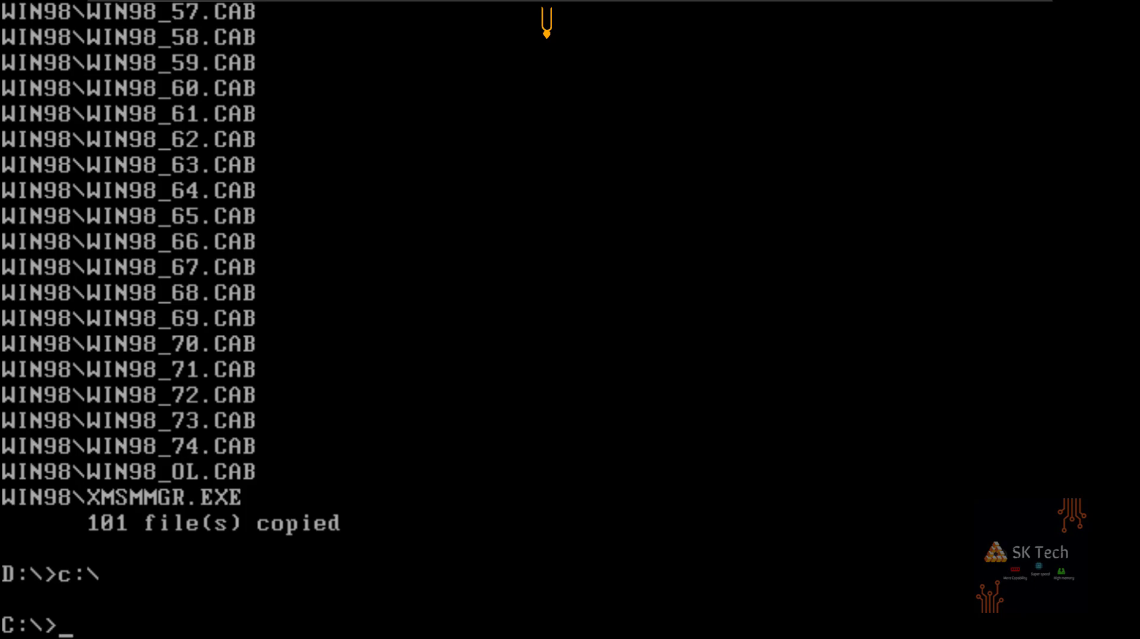
text(cd win98)
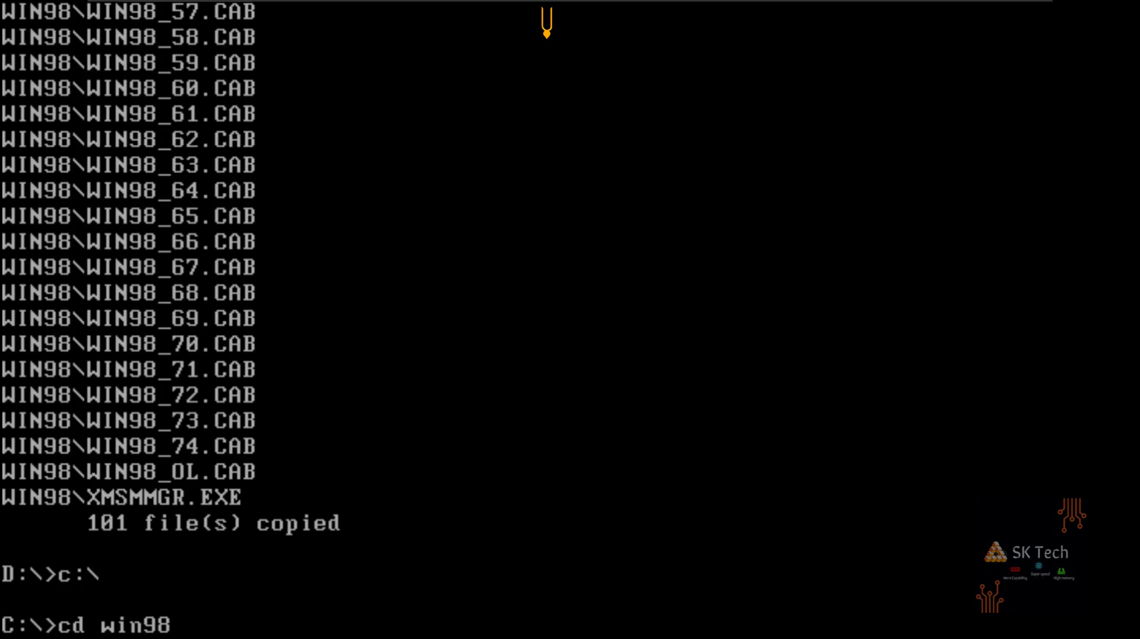
key(Return)
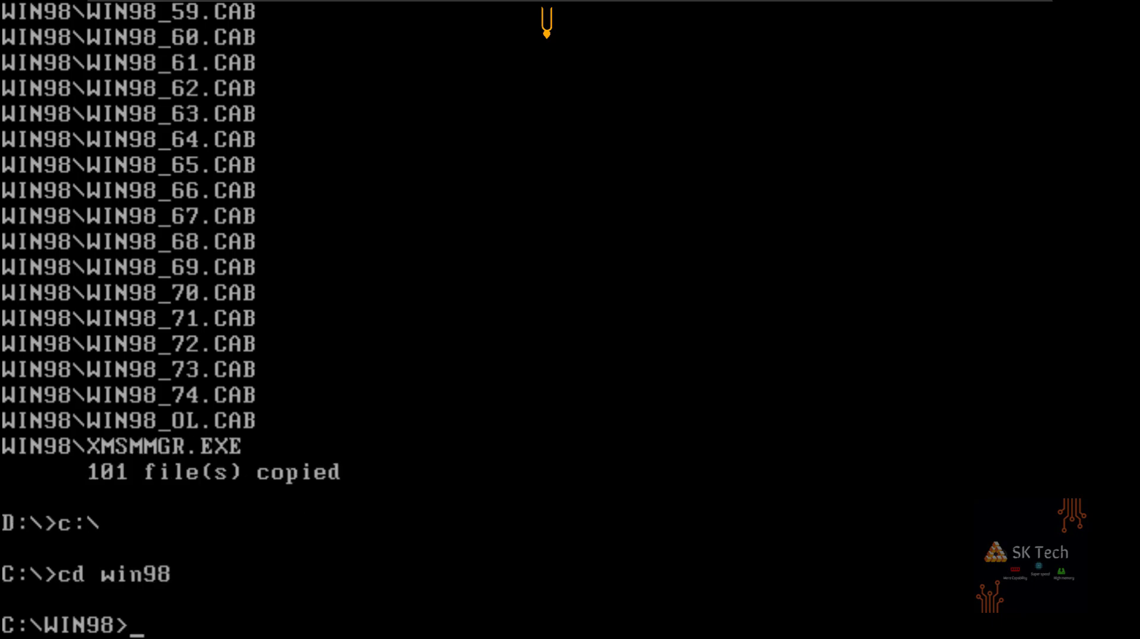
- Run setup from C:\WIN98 and proceed with its routine system check
text(seetu)
key(BackSpace)
key(BackSpace)
key(BackSpace)
text(tup)
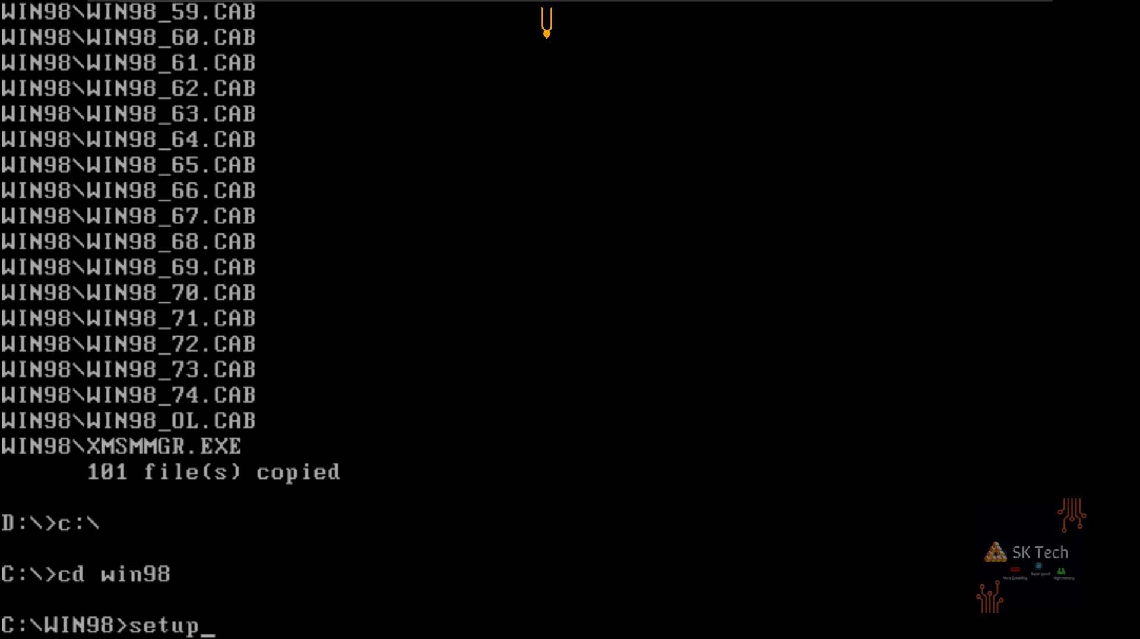
key(Return)
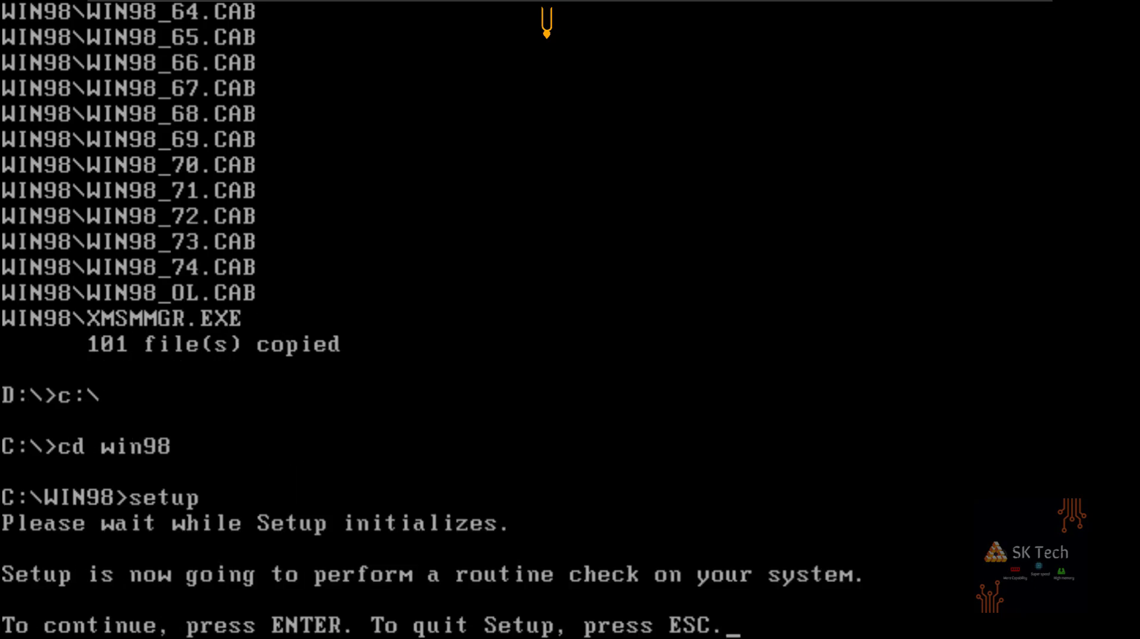
key(Return)
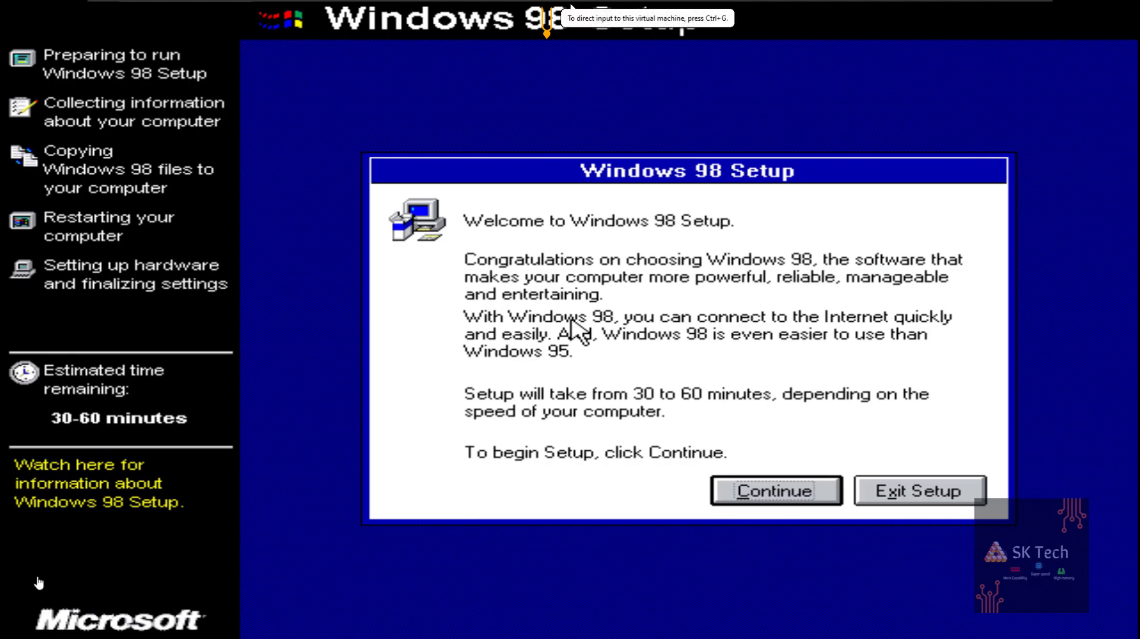
- Disconnect the CD/DVD (IDE) drive from the virtual machine and return input control to the guest
mouse_move(276, 4)
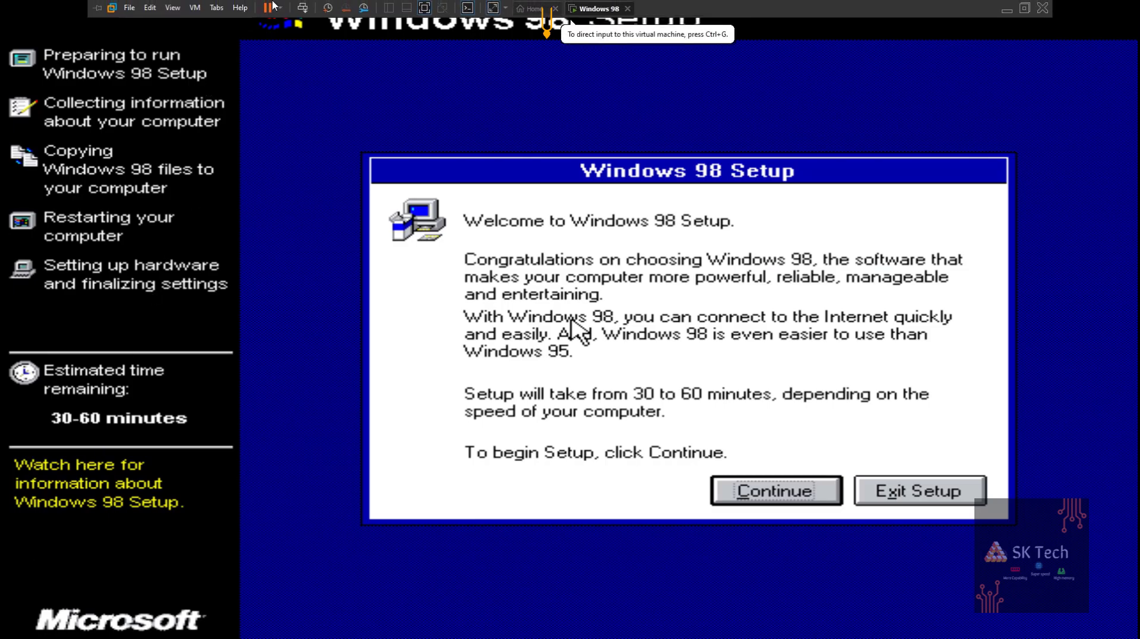
click(194, 8)
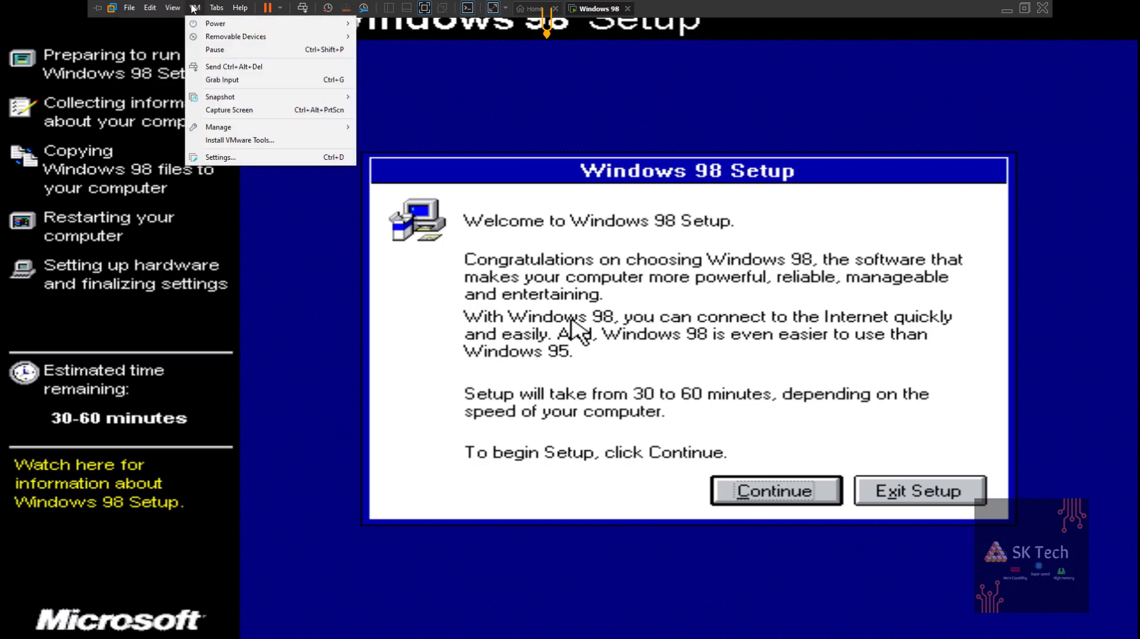
click(195, 8)
click(194, 8)
mouse_move(208, 37)
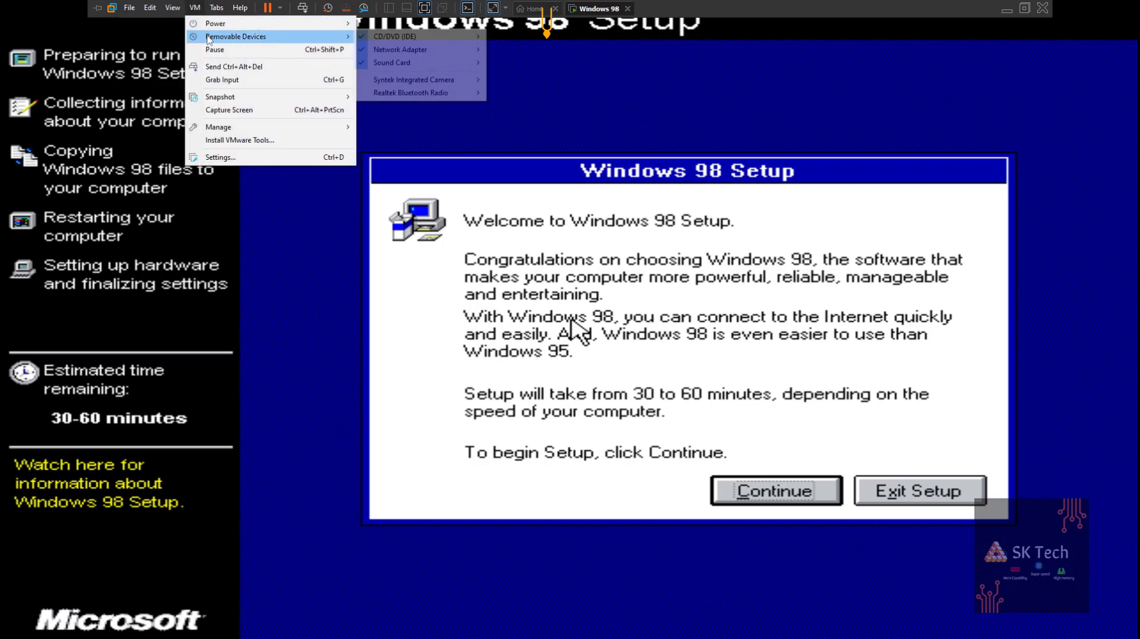
mouse_move(428, 39)
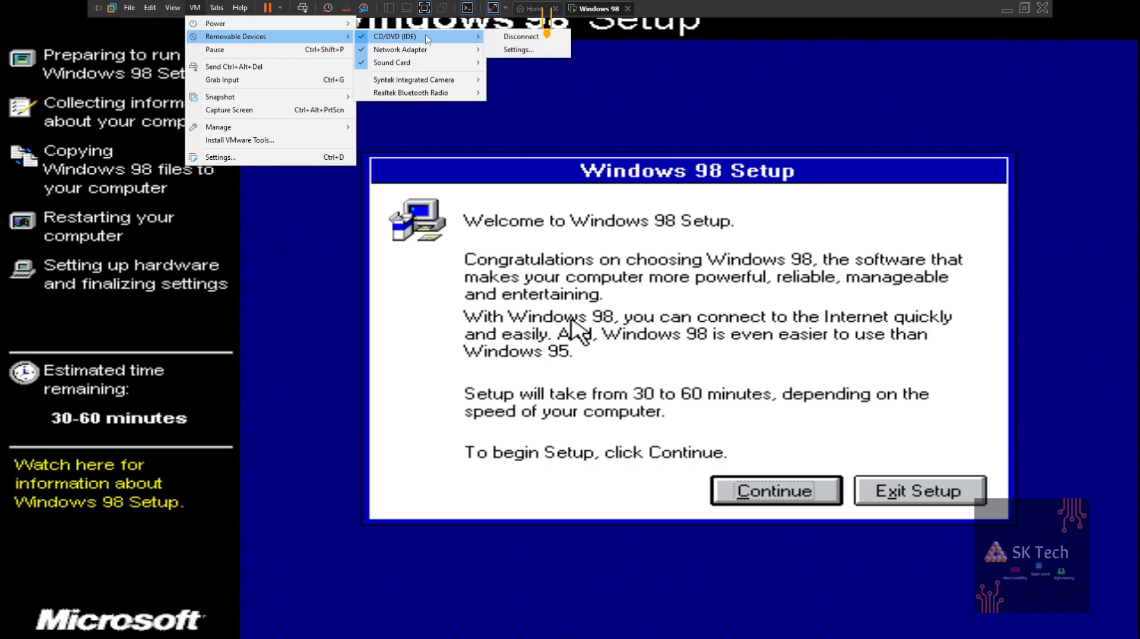
click(501, 38)
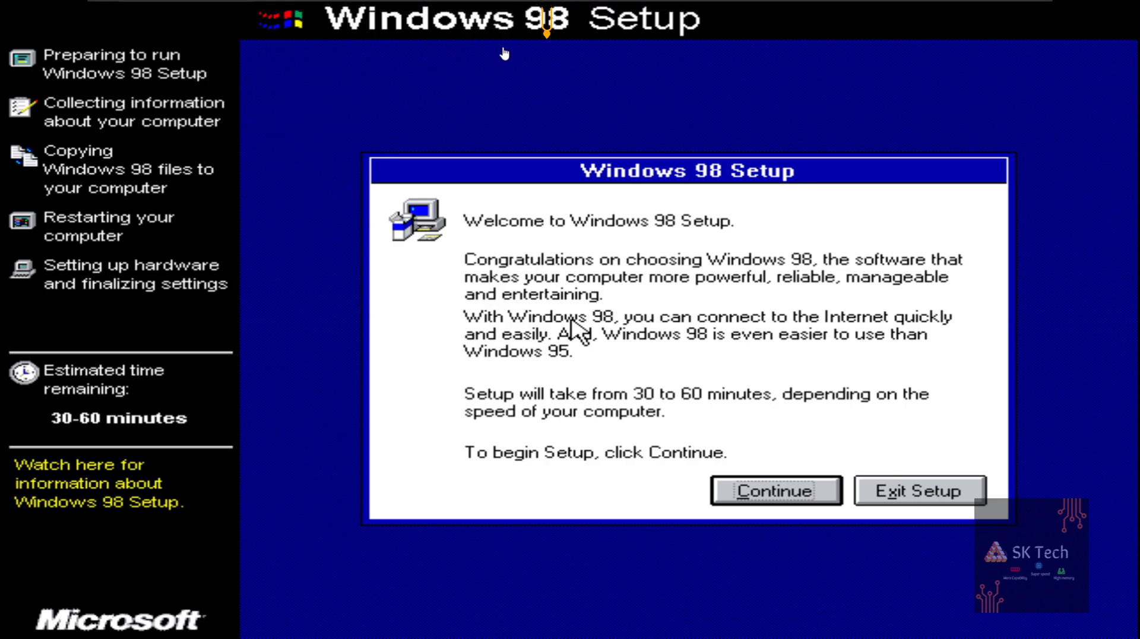
click(560, 283)
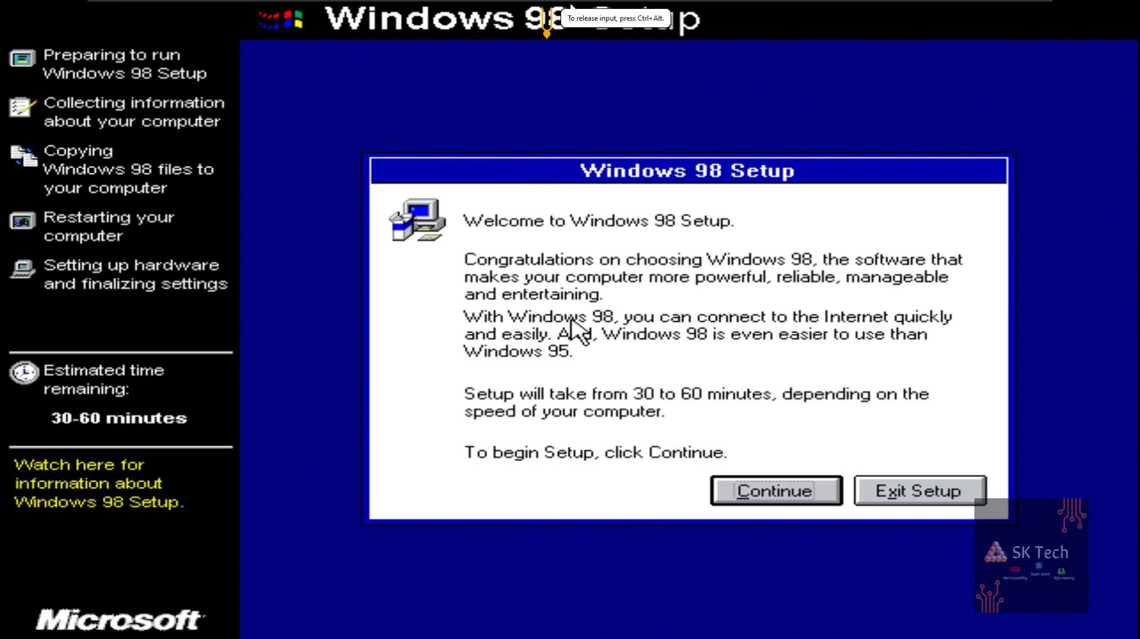
- Begin Windows 98 Setup, accepting the C:\WINDOWS directory, the Typical option and the most common components
click(740, 493)
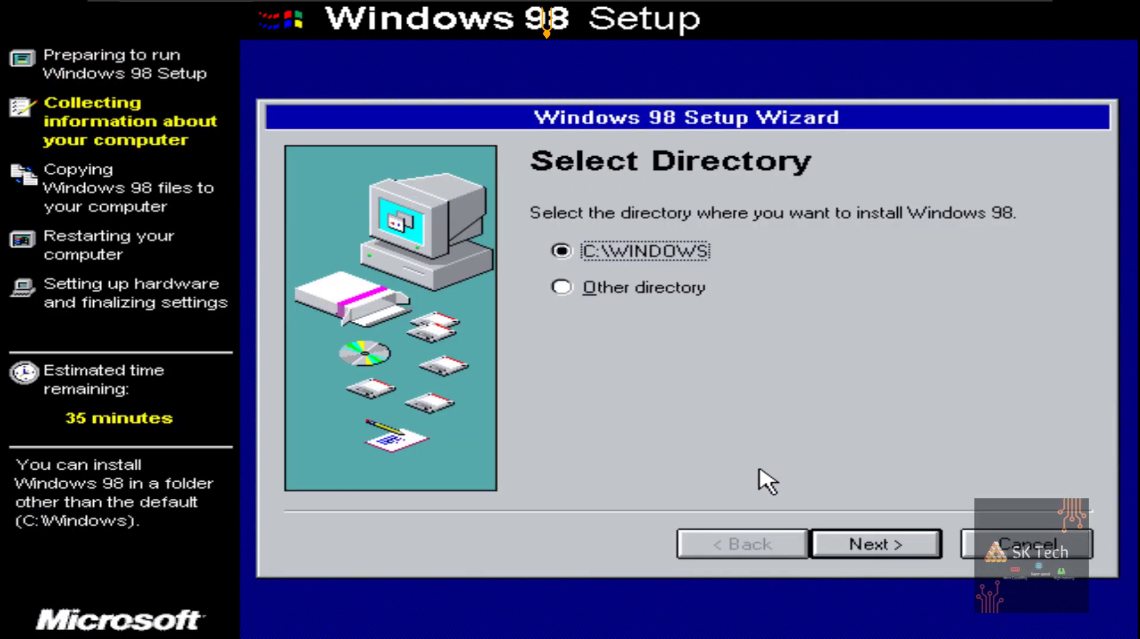
click(855, 544)
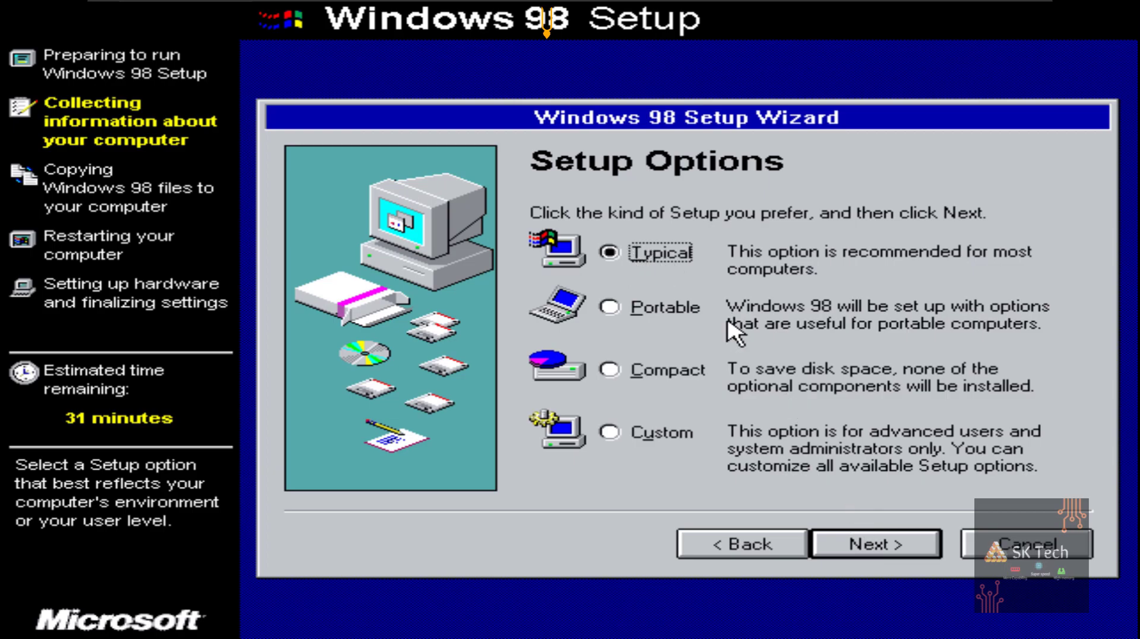
click(860, 547)
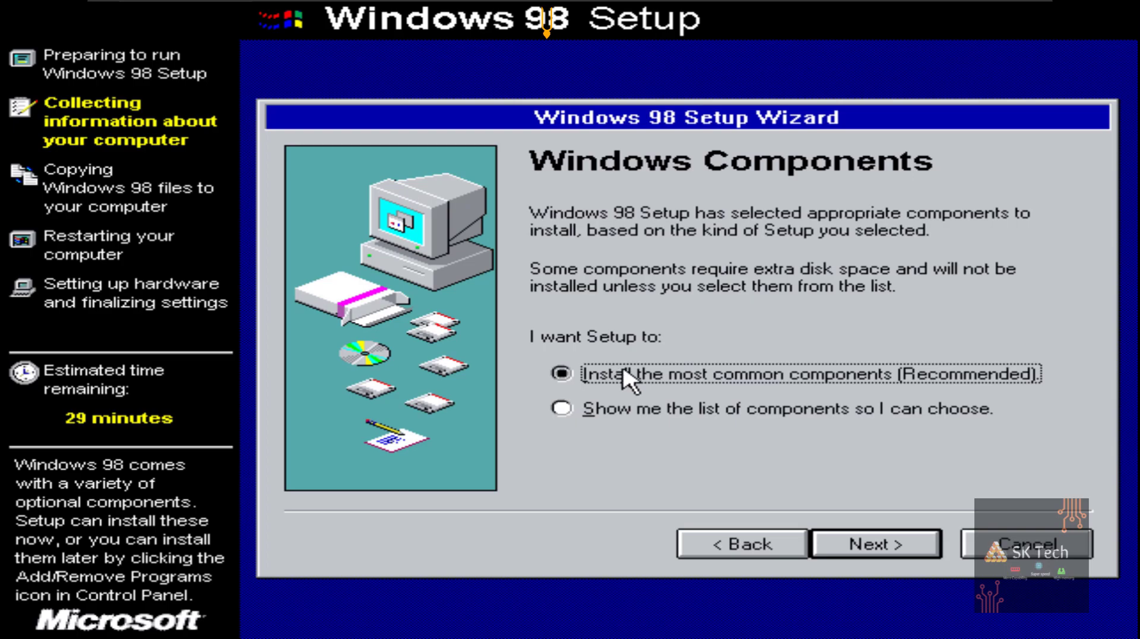
click(861, 548)
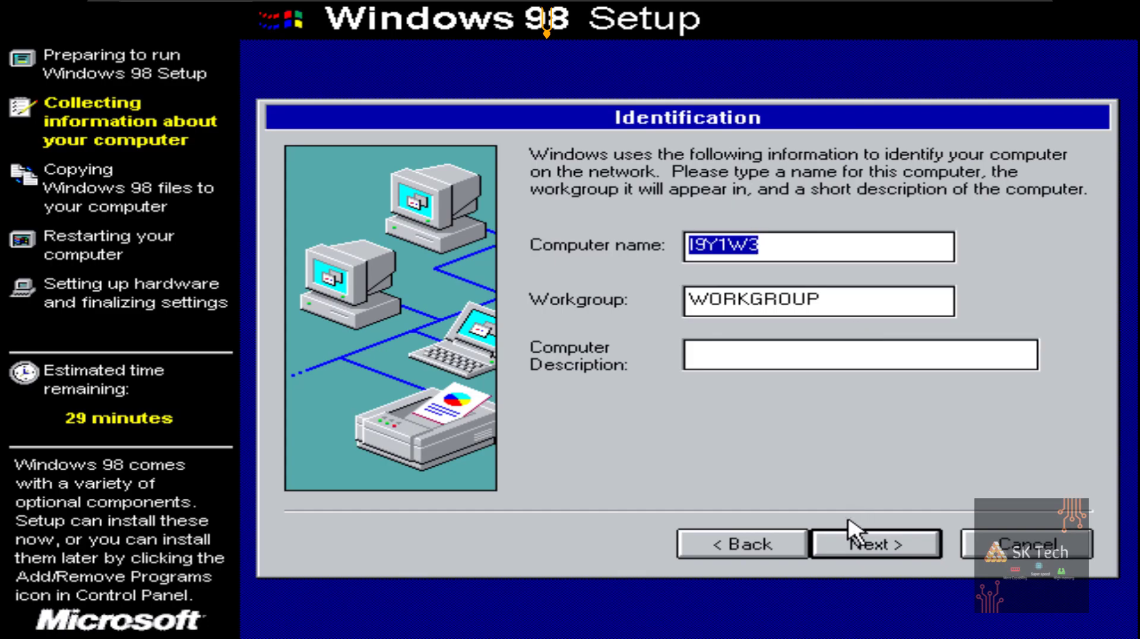
- Set the computer description to "nothing" and accept United States as the location
click(711, 348)
text(nothing)
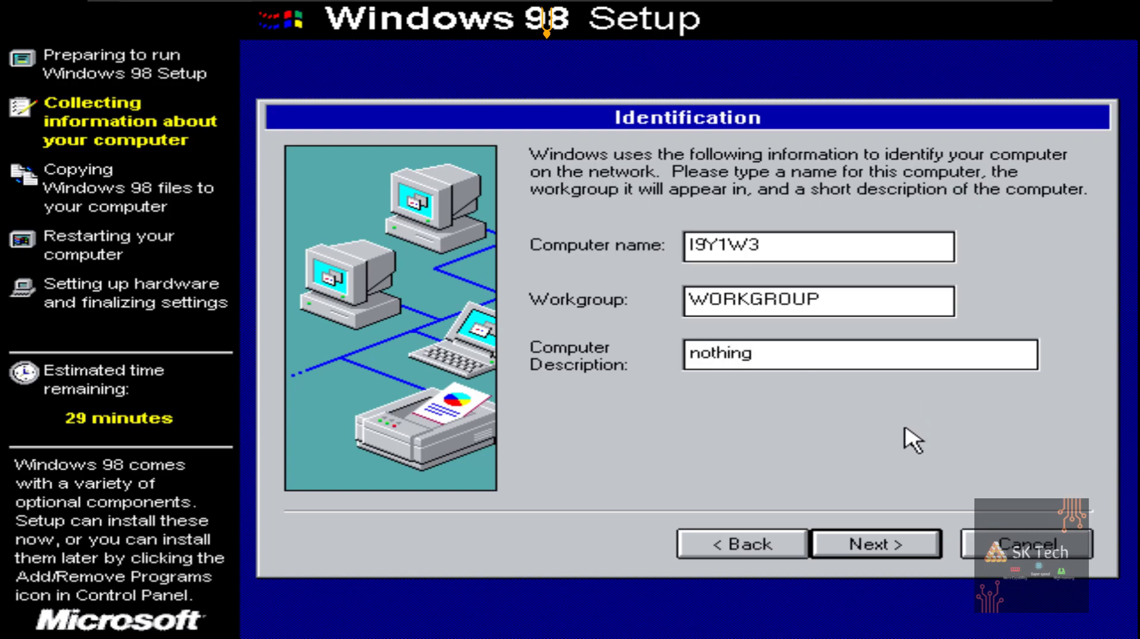
click(877, 545)
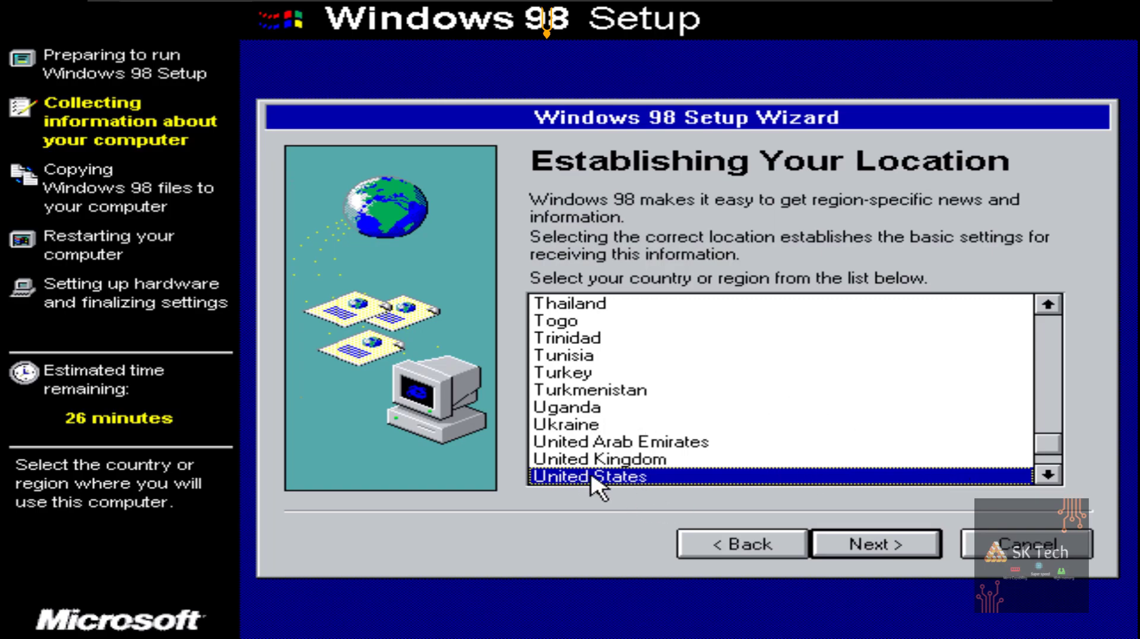
click(889, 547)
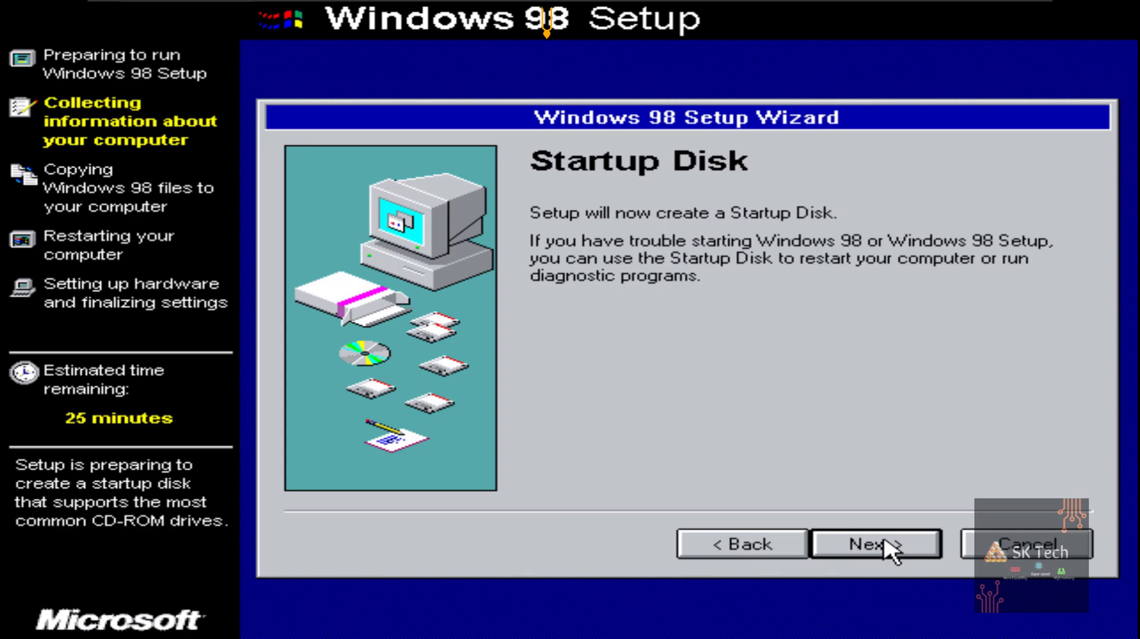
- Proceed through the Startup Disk page, skipping creation of the floppy startup disk
click(889, 546)
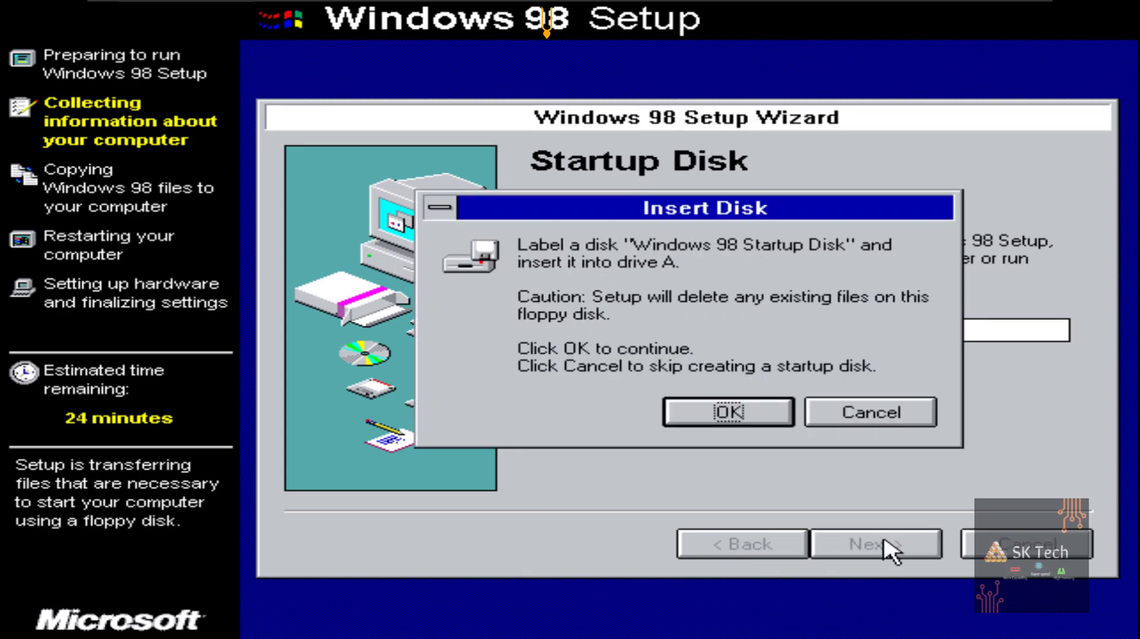
click(851, 422)
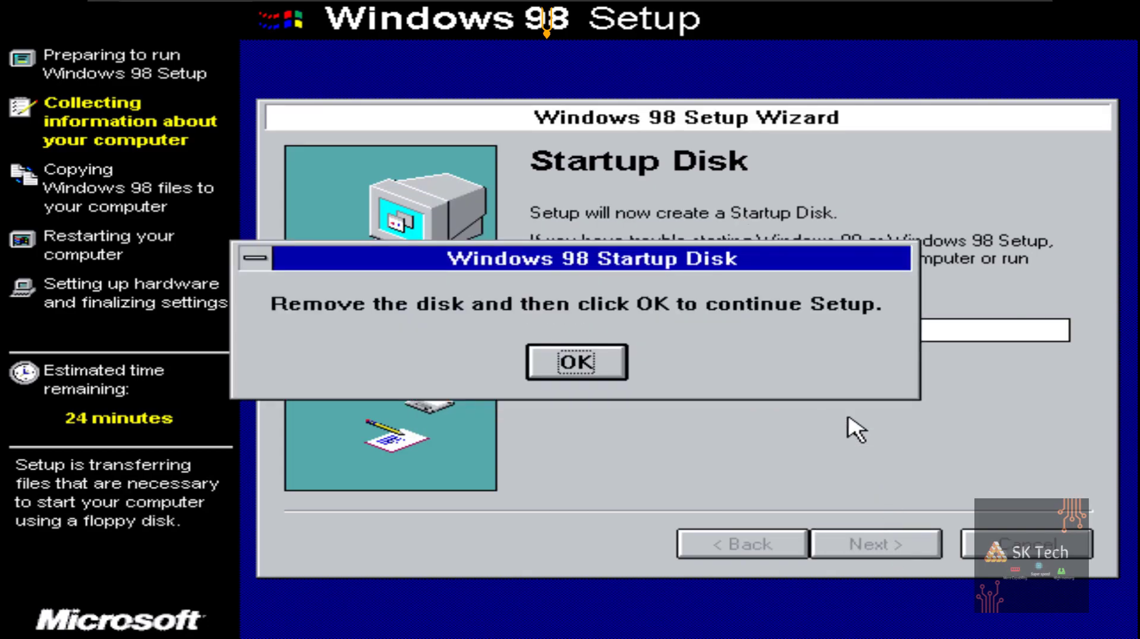
click(579, 364)
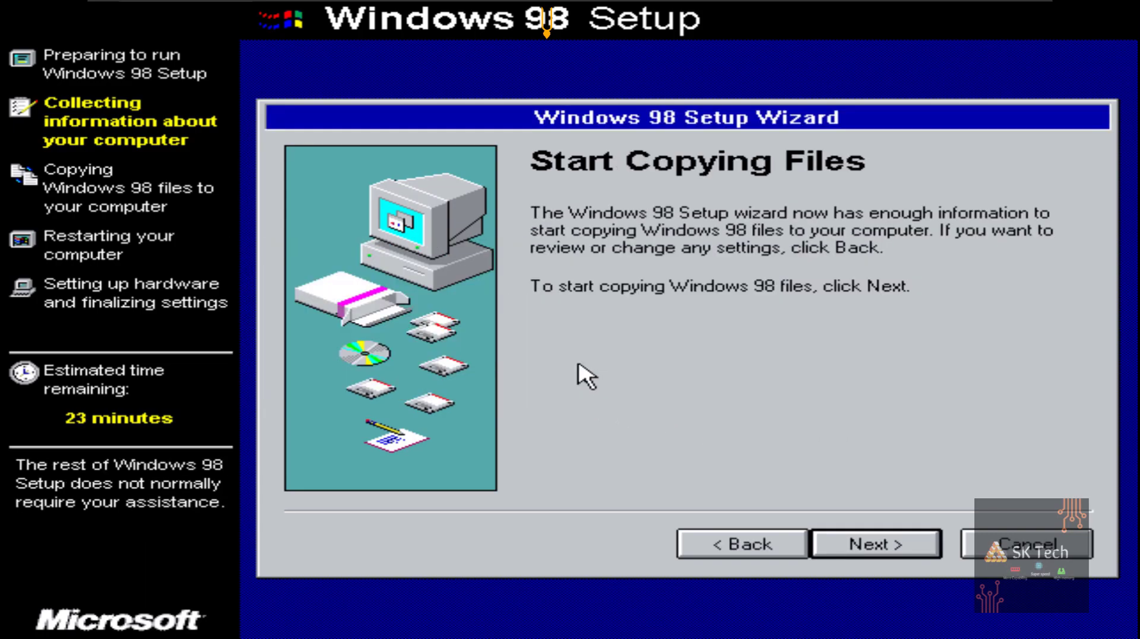
- Start copying the Windows 98 files and restart the computer once copying completes
click(903, 542)
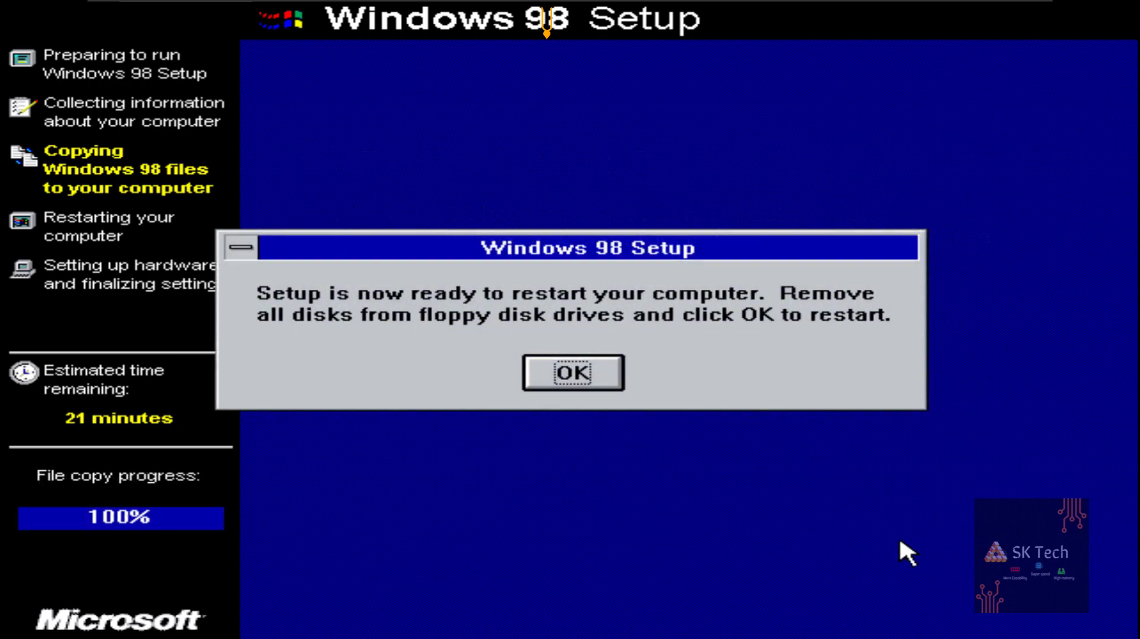
key(Return)
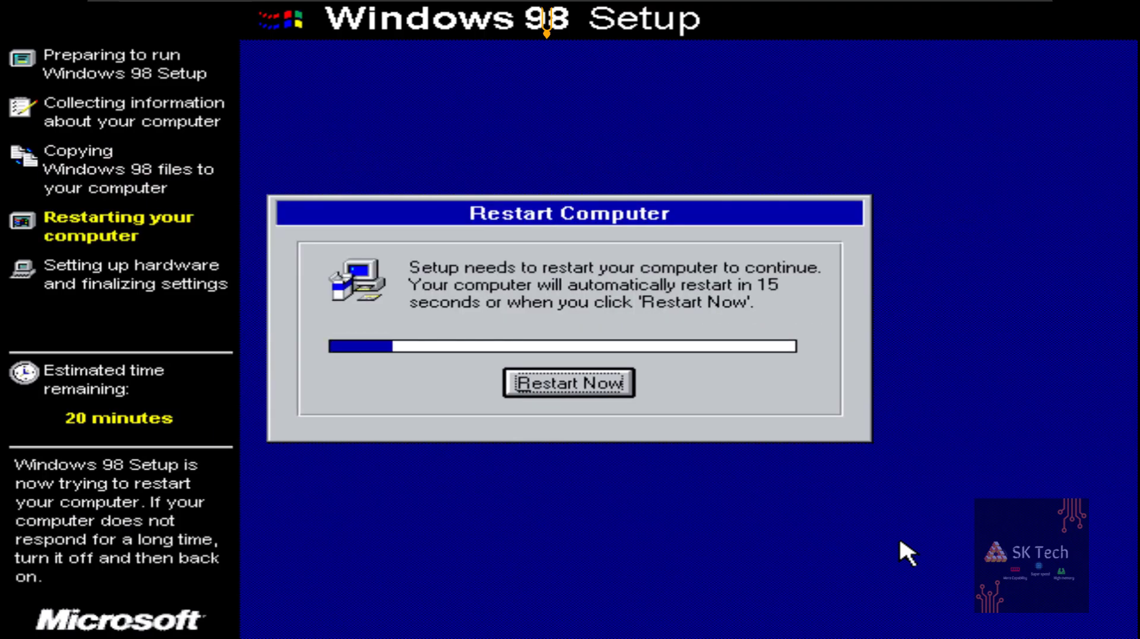
click(568, 389)
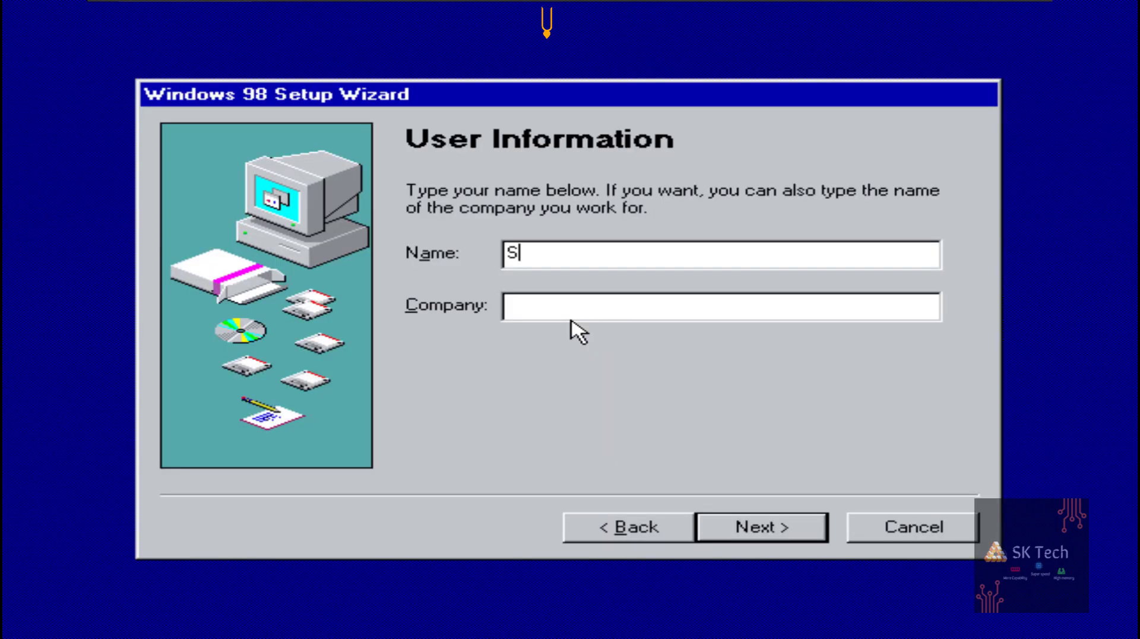
- Fill in the user's name, enter SK as the company, and submit the user information
text(dra)
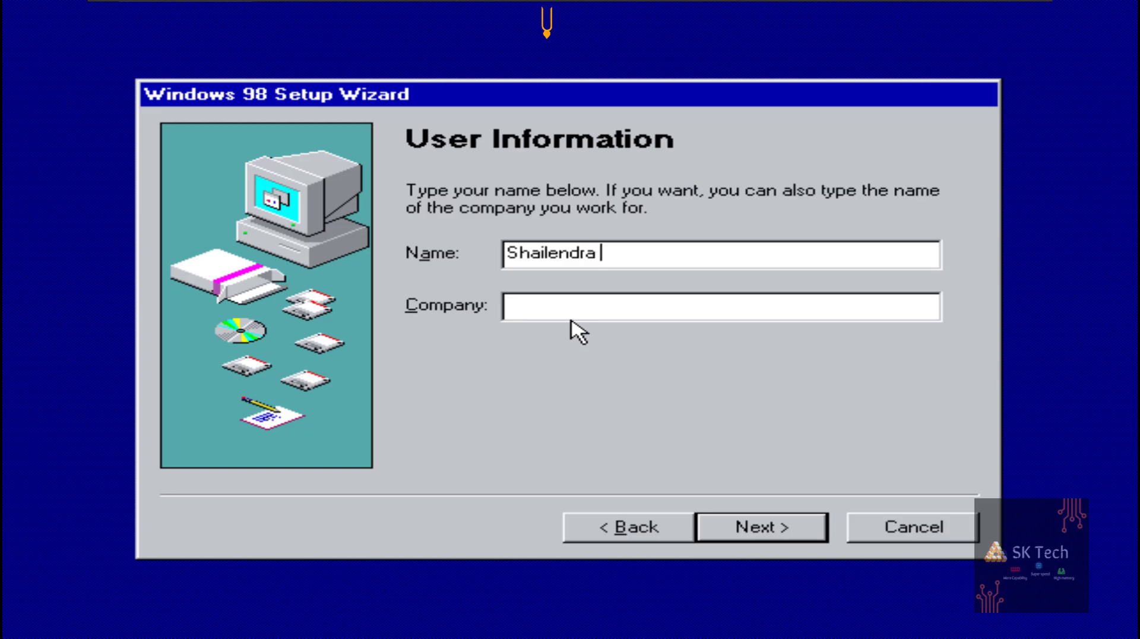
click(571, 318)
text(SK)
key(Return)
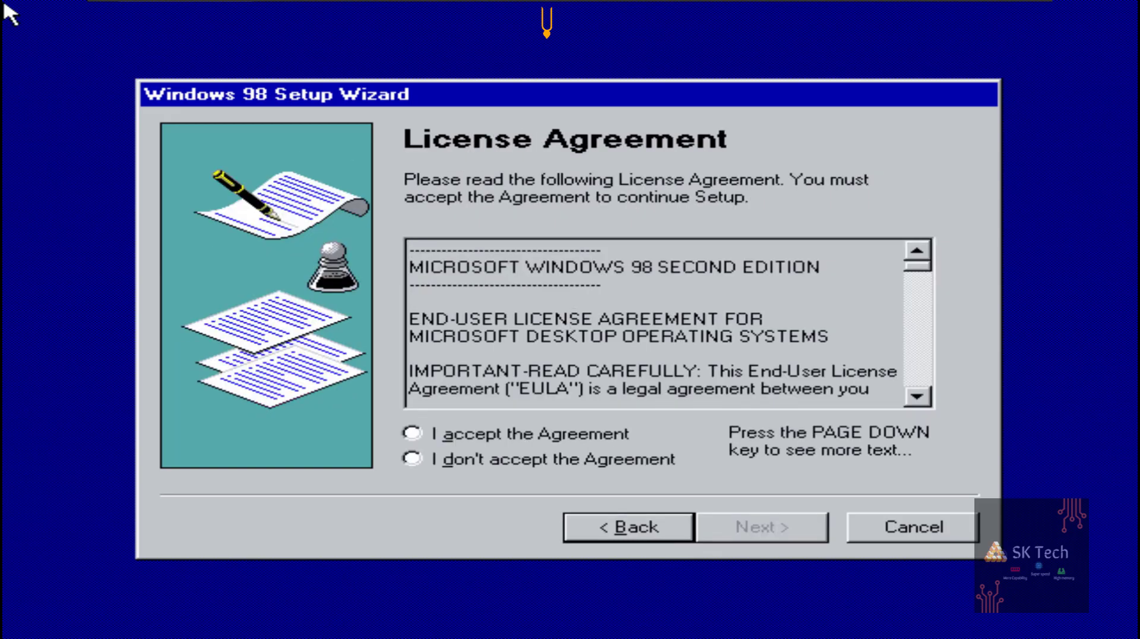
- Accept the License Agreement and complete the wizard with the Windows product key
click(441, 438)
click(730, 531)
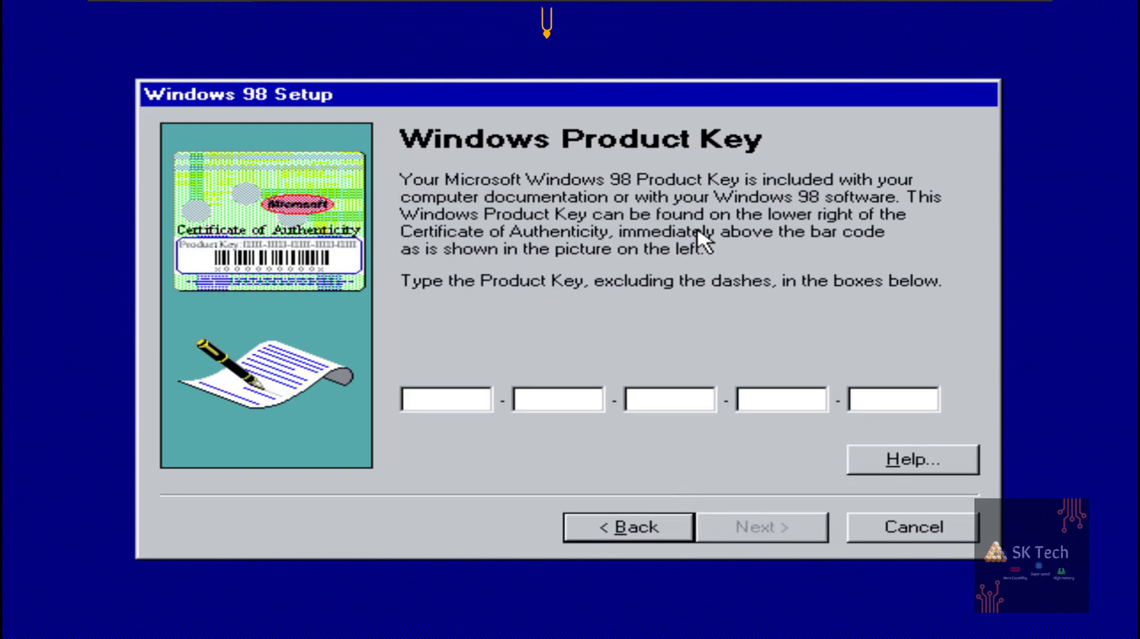
click(570, 300)
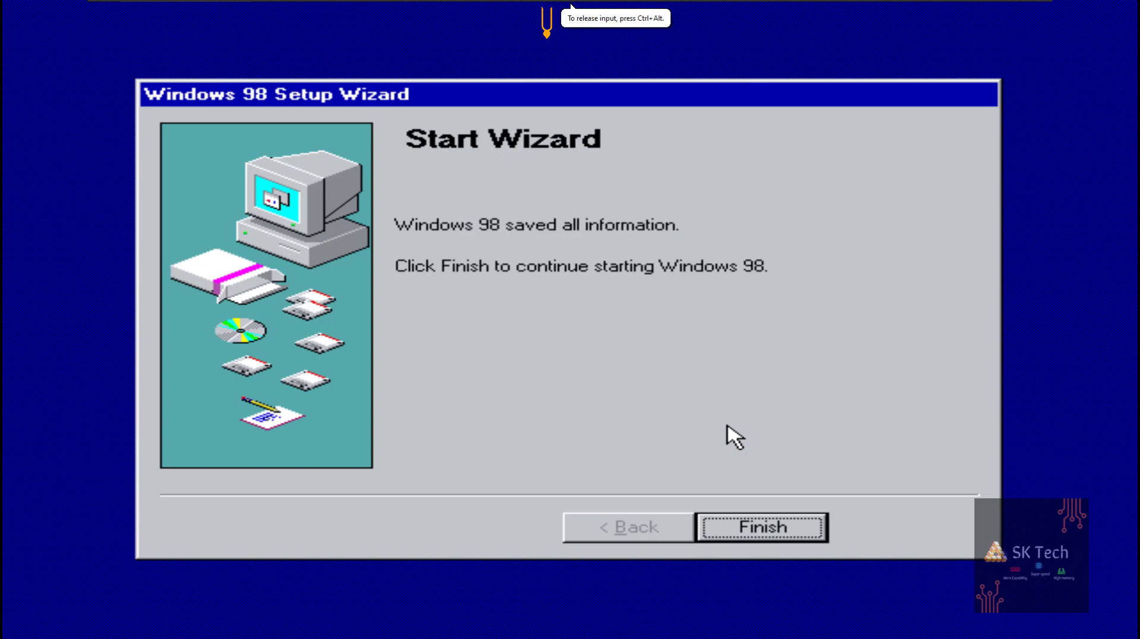
click(774, 530)
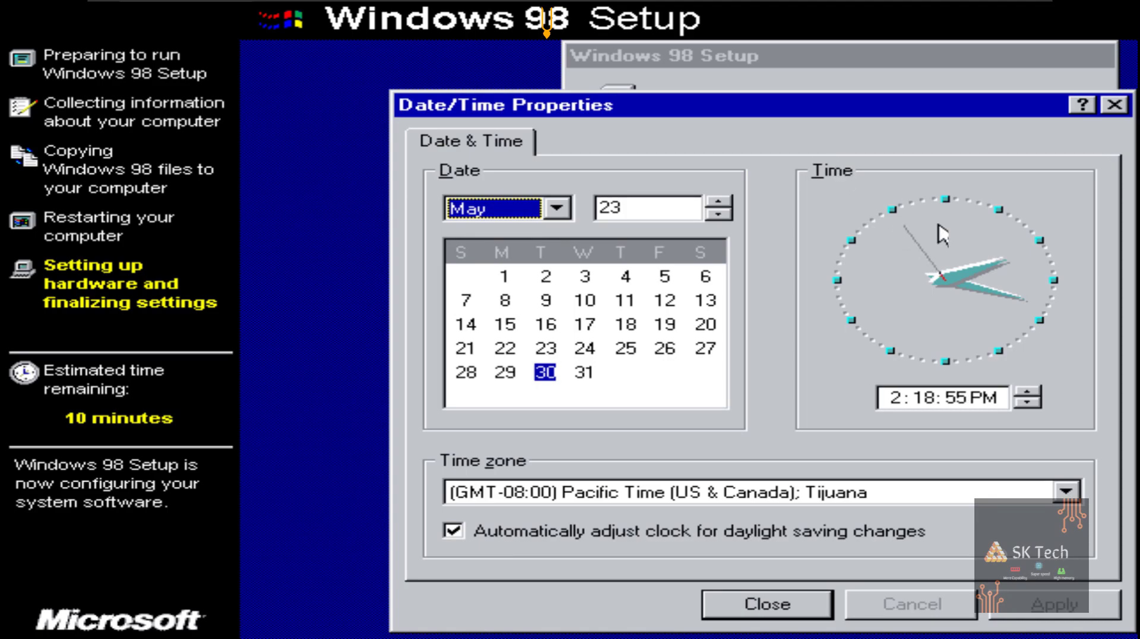
- Keep the Pacific Time (US & Canada) time zone, close the date and time settings, and restart the computer
click(1067, 491)
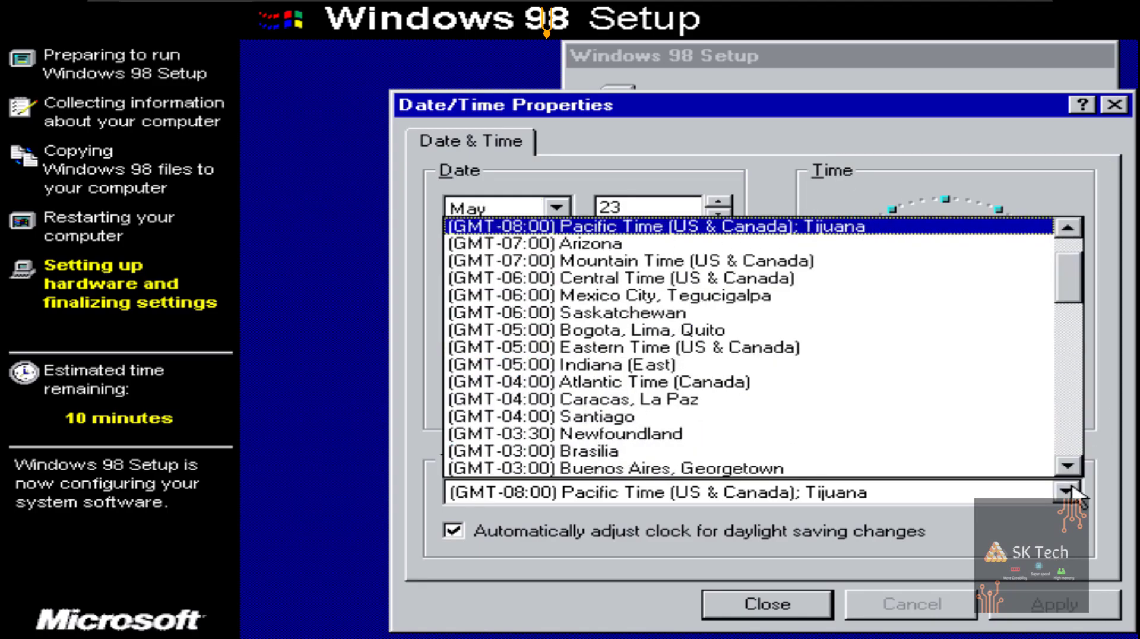
click(1068, 492)
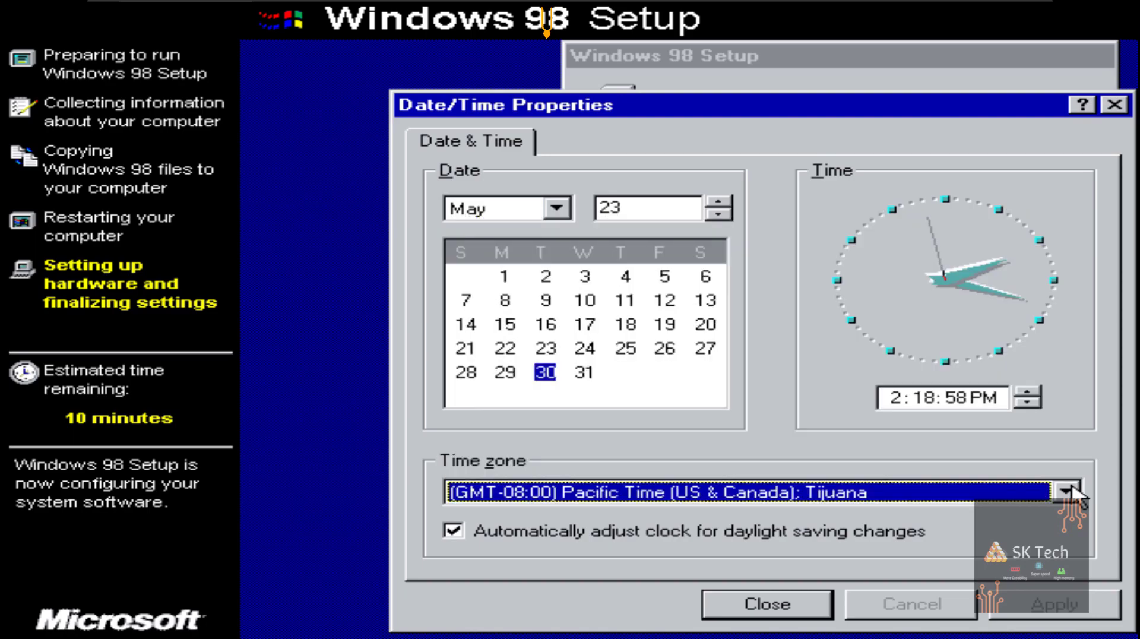
click(776, 597)
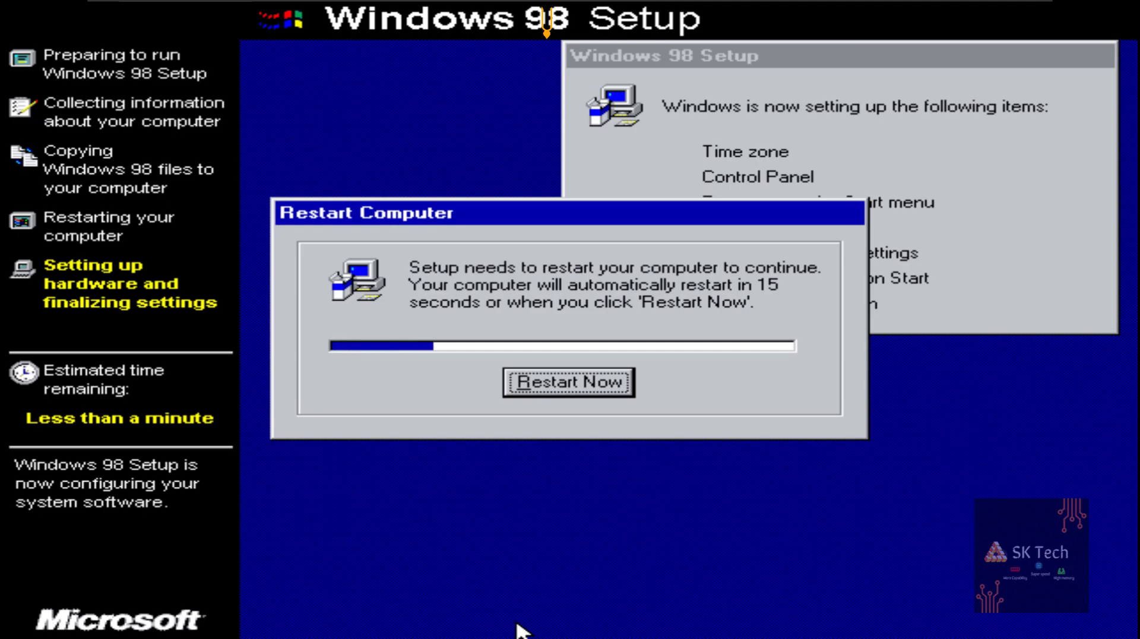
click(561, 384)
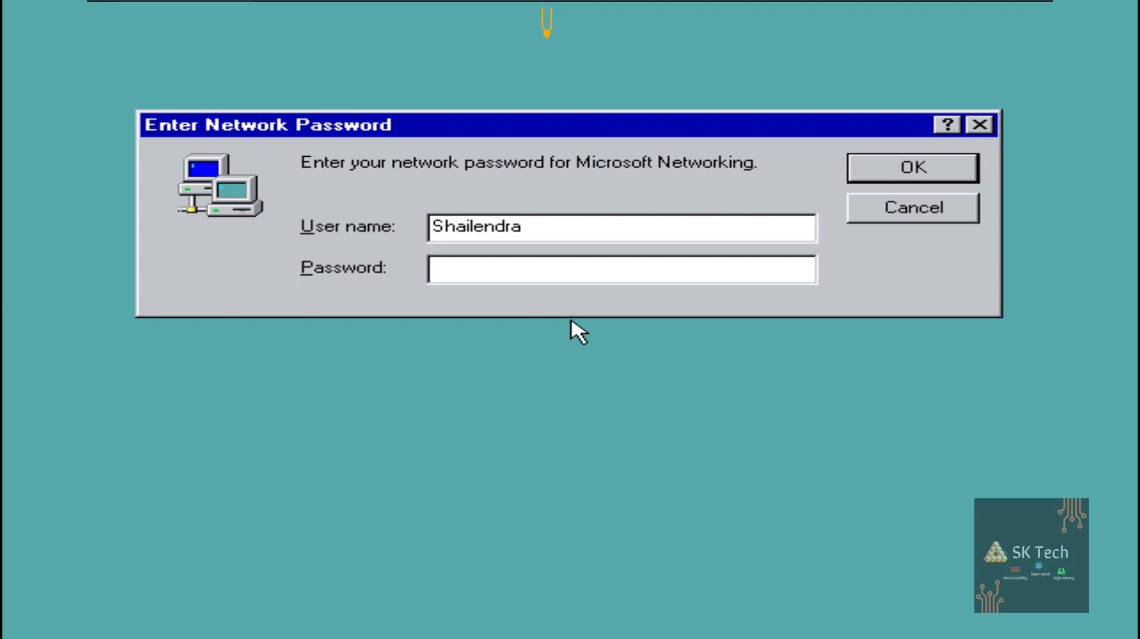
- Log on at the Microsoft Networking password prompt and close the Runonce error
click(889, 177)
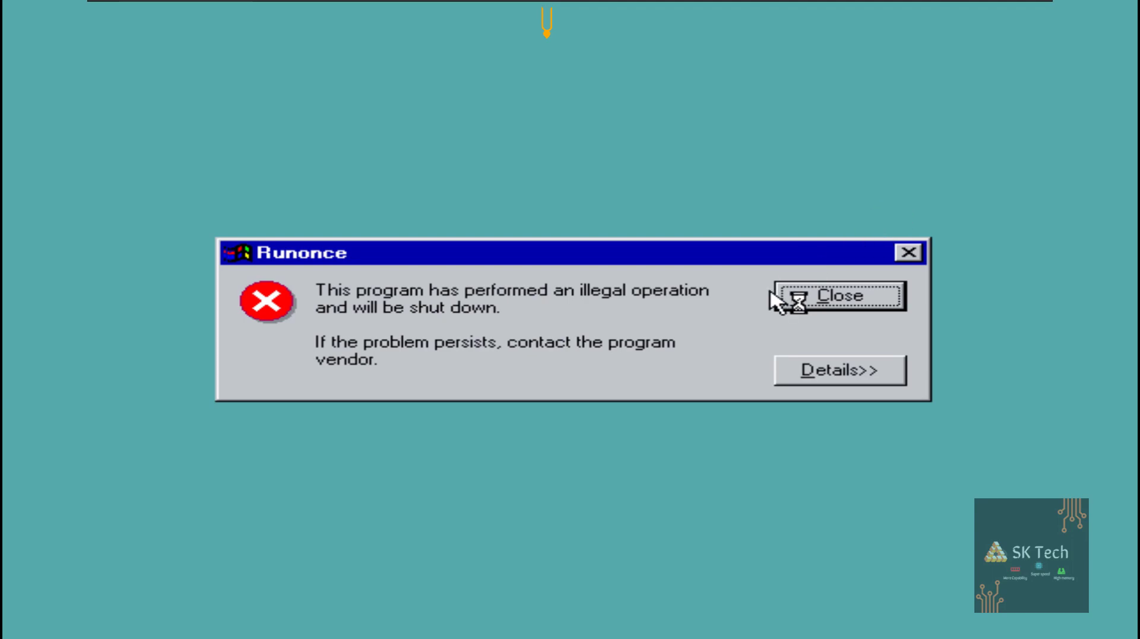
click(793, 294)
click(807, 293)
click(808, 294)
click(807, 294)
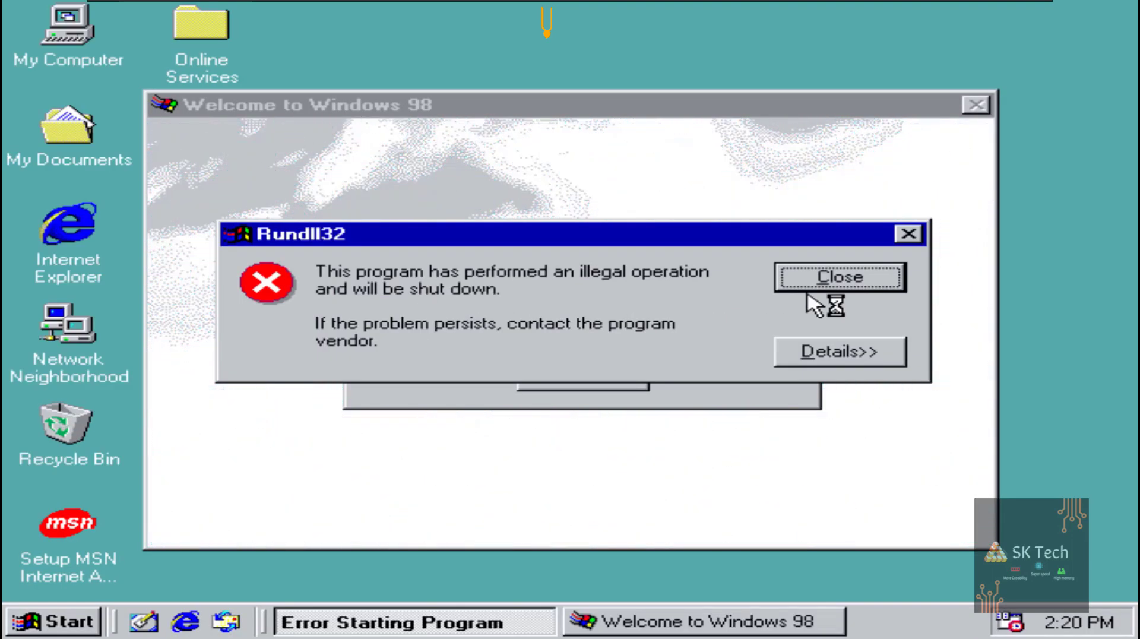
- Dismiss the Rundll32 and missing DLL errors and close the Welcome to Windows 98 window
click(831, 279)
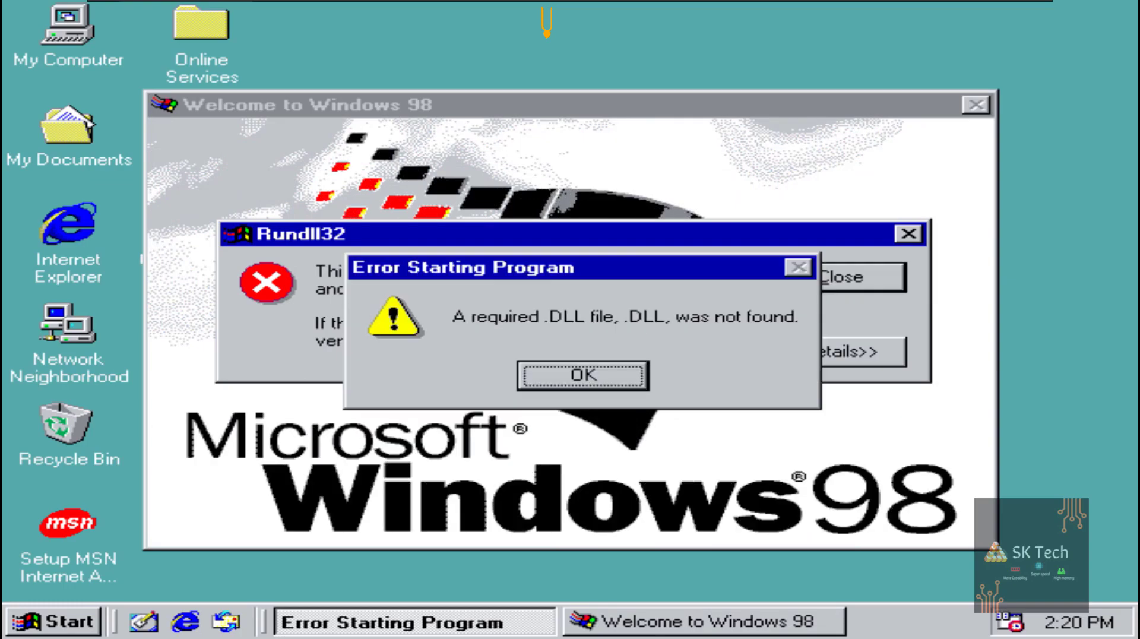
click(593, 375)
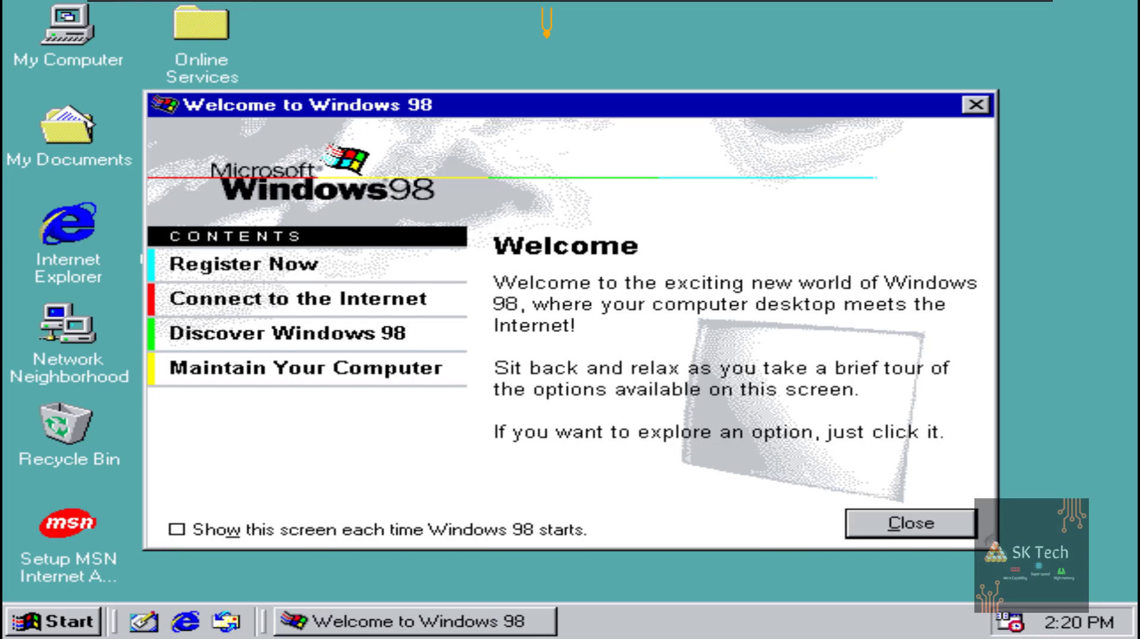
click(969, 532)
- Try to open the desktop's display properties twice, dismissing the Rundll32 error each time
right_click(348, 447)
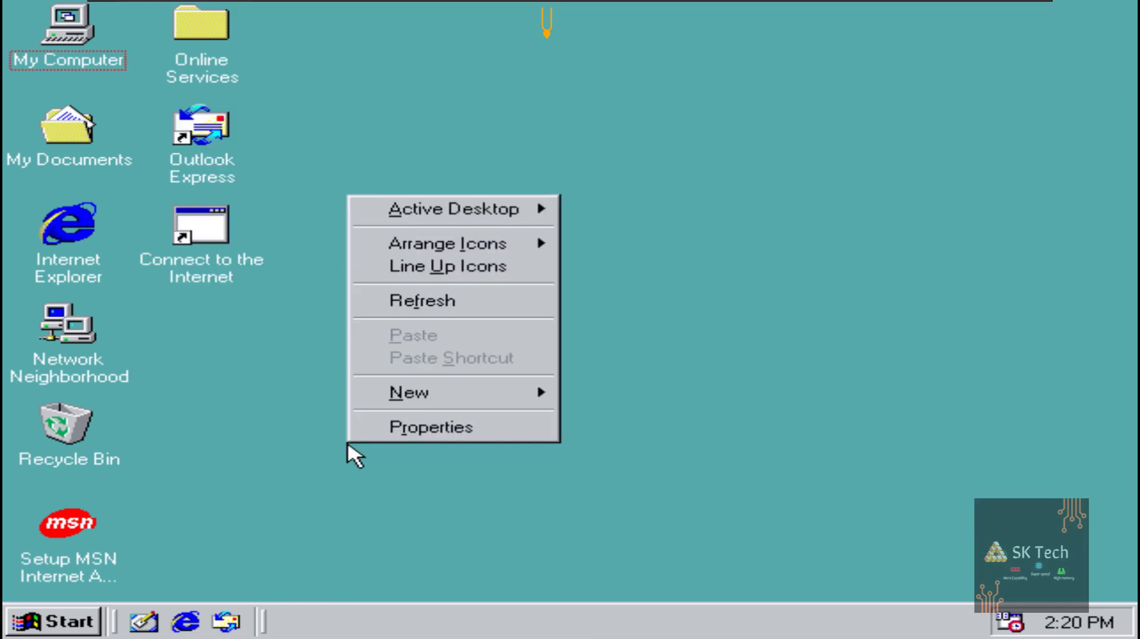
click(477, 435)
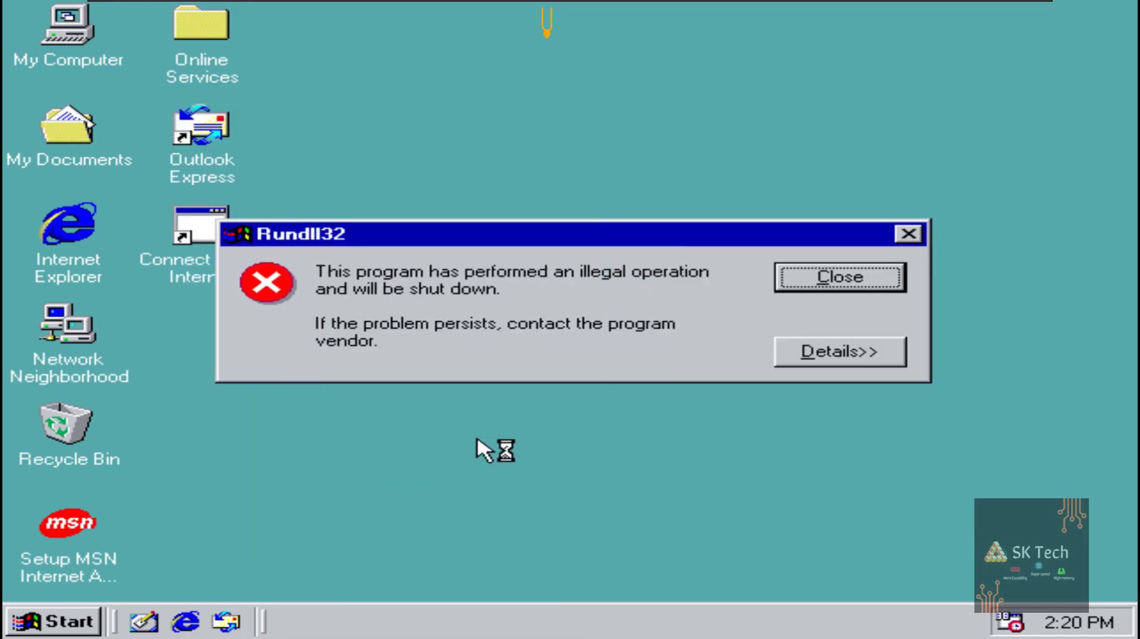
click(832, 284)
right_click(405, 175)
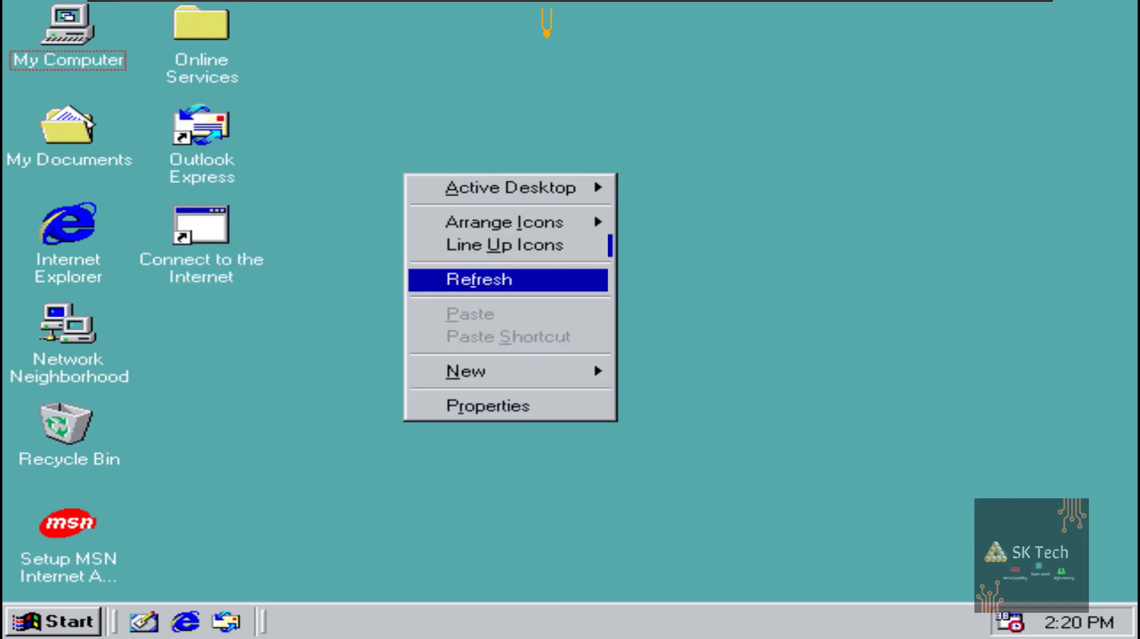
click(593, 406)
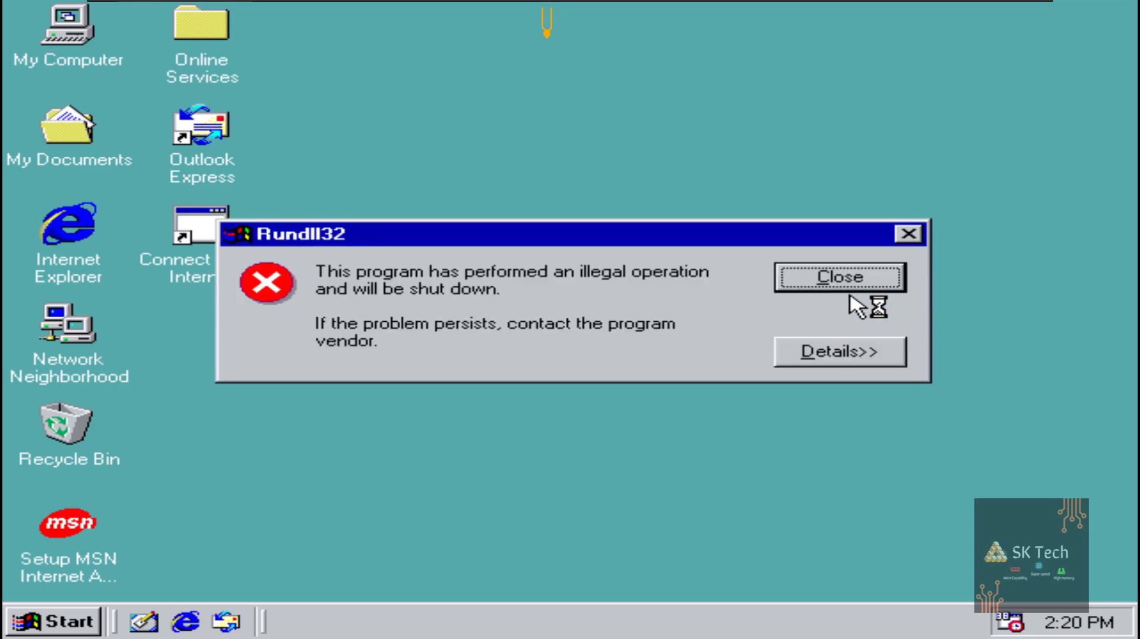
click(810, 288)
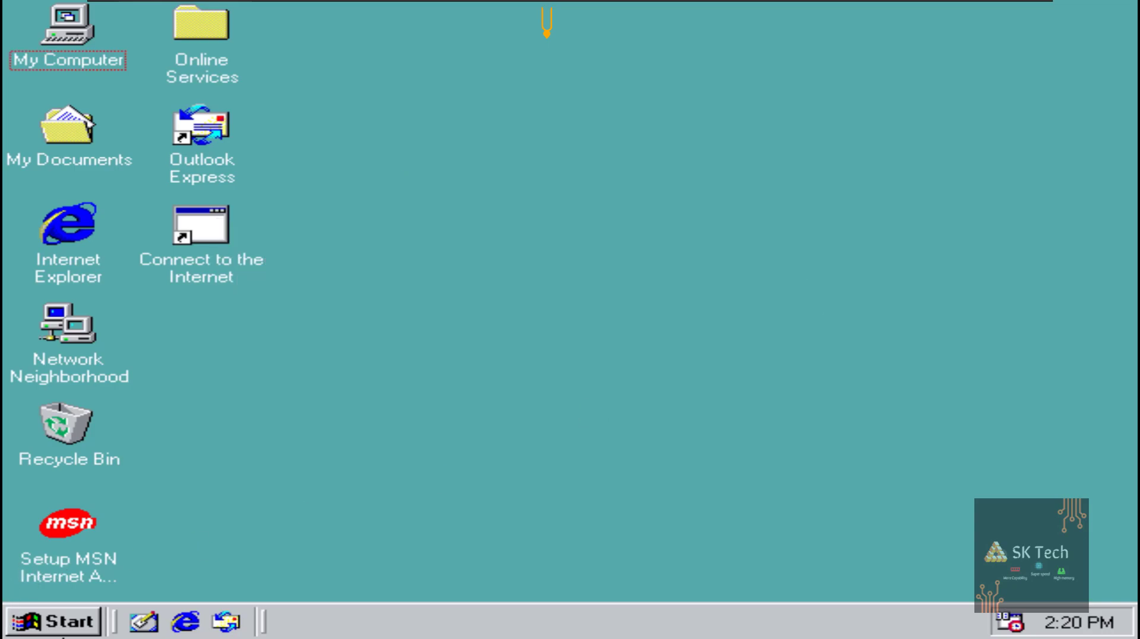
- Restart Windows 98 and log on again at the Microsoft Networking password prompt
click(7, 634)
click(140, 584)
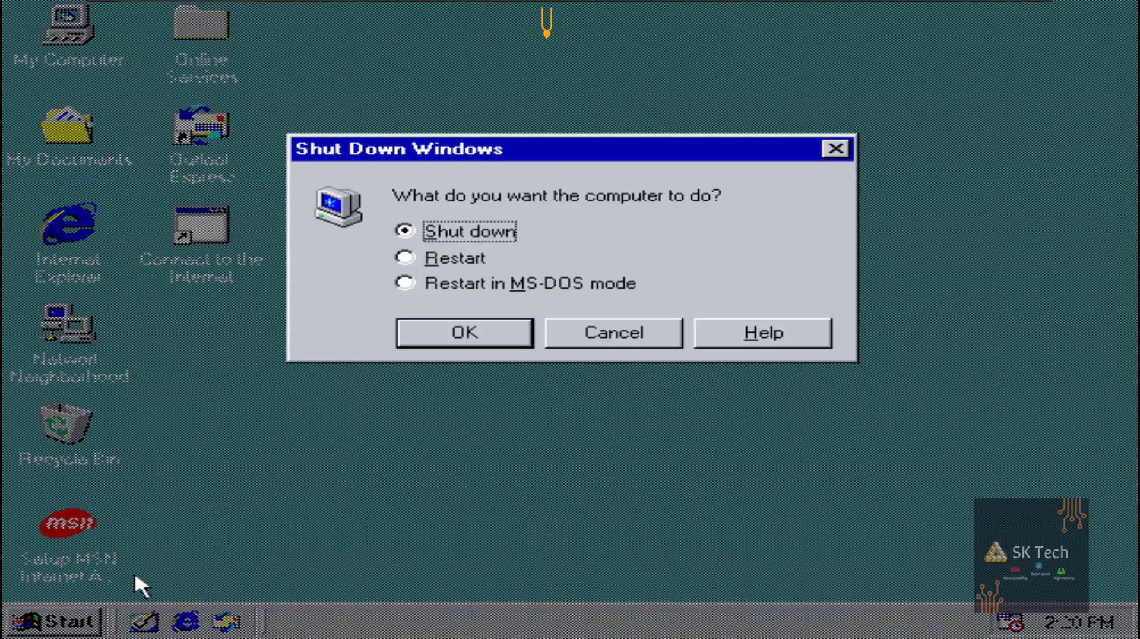
click(460, 345)
click(794, 277)
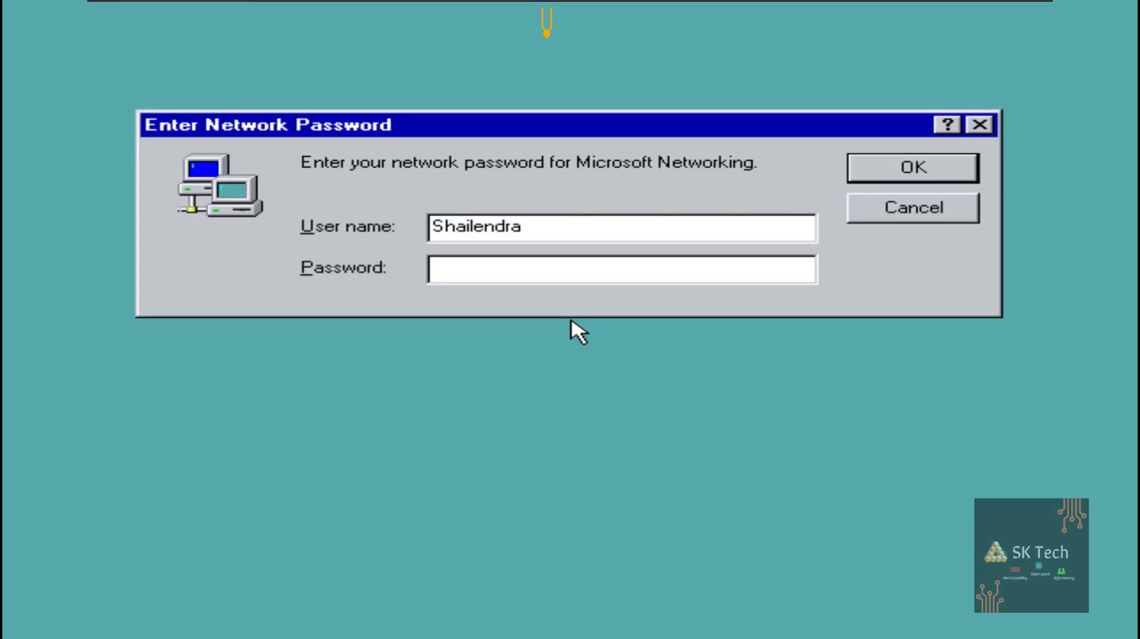
click(914, 169)
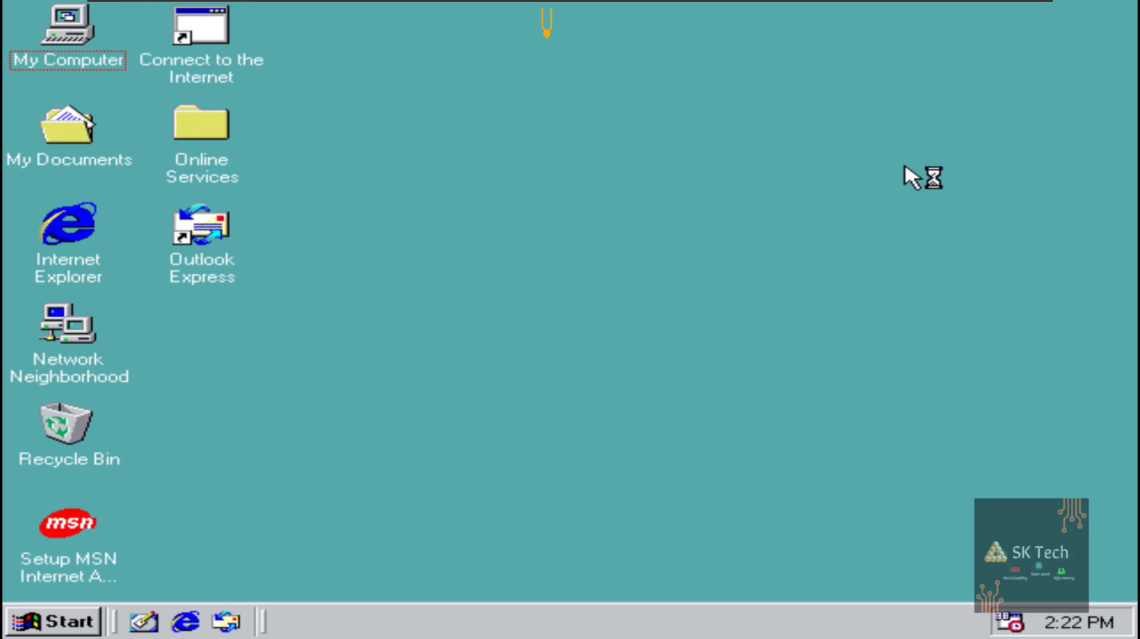
- Open the desktop's Display Properties, reposition the window and close it
right_click(912, 177)
click(957, 396)
drag(420, 17, 706, 11)
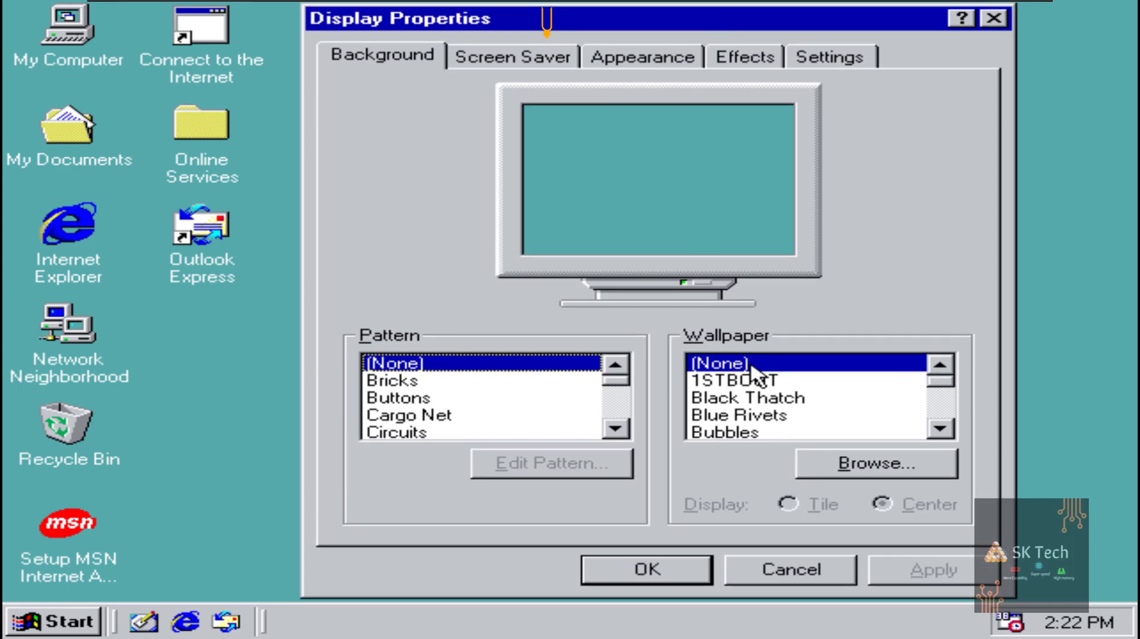
click(648, 564)
- Reopen Display Properties, try several background patterns and select the Triangles pattern
right_click(464, 130)
click(566, 361)
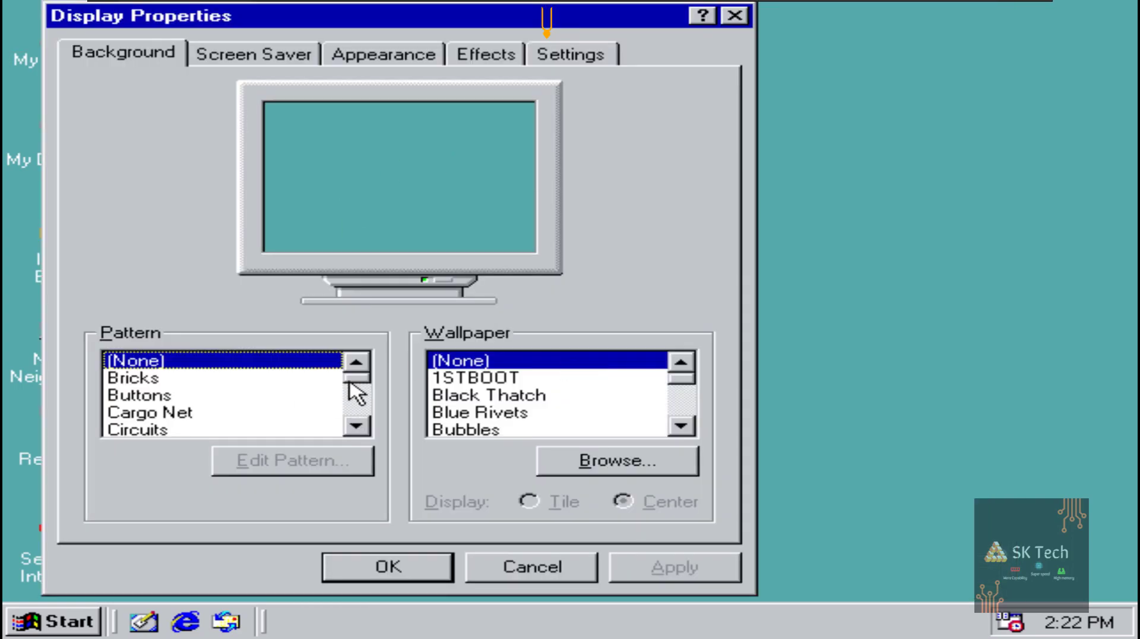
drag(351, 380, 351, 419)
click(176, 416)
click(666, 571)
click(137, 363)
click(146, 378)
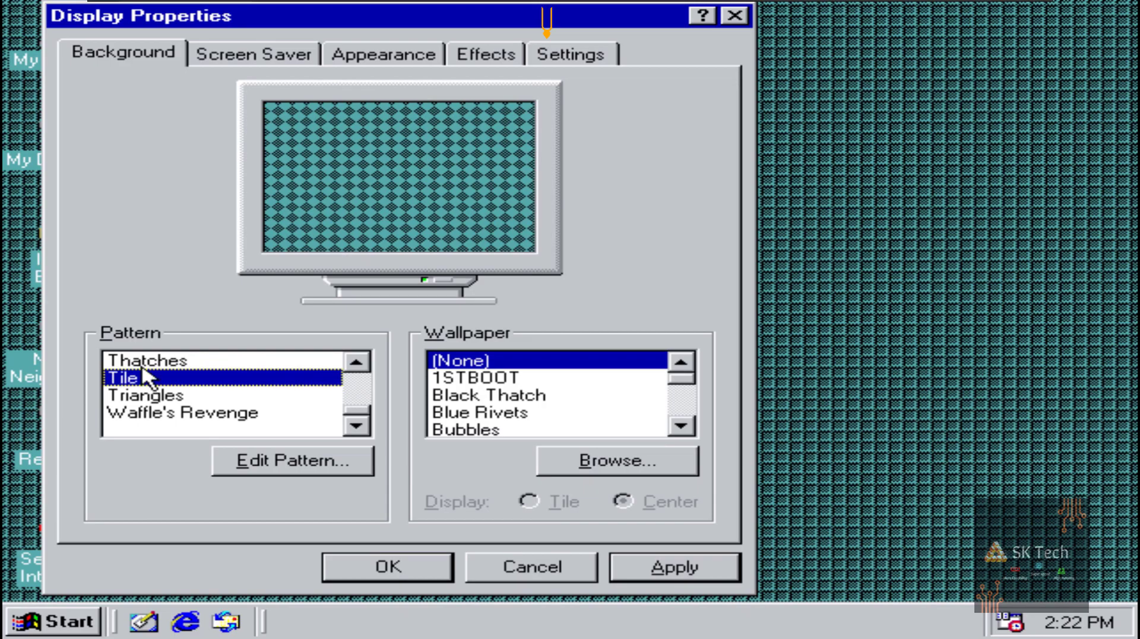
click(148, 395)
- Set a red block wallpaper in tiled display as the desktop background and close Display Properties
drag(681, 378, 685, 431)
click(549, 400)
click(535, 504)
key(Up)
key(Up)
click(520, 376)
key(Up)
key(Up)
key(Down)
key(Down)
click(674, 567)
click(387, 566)
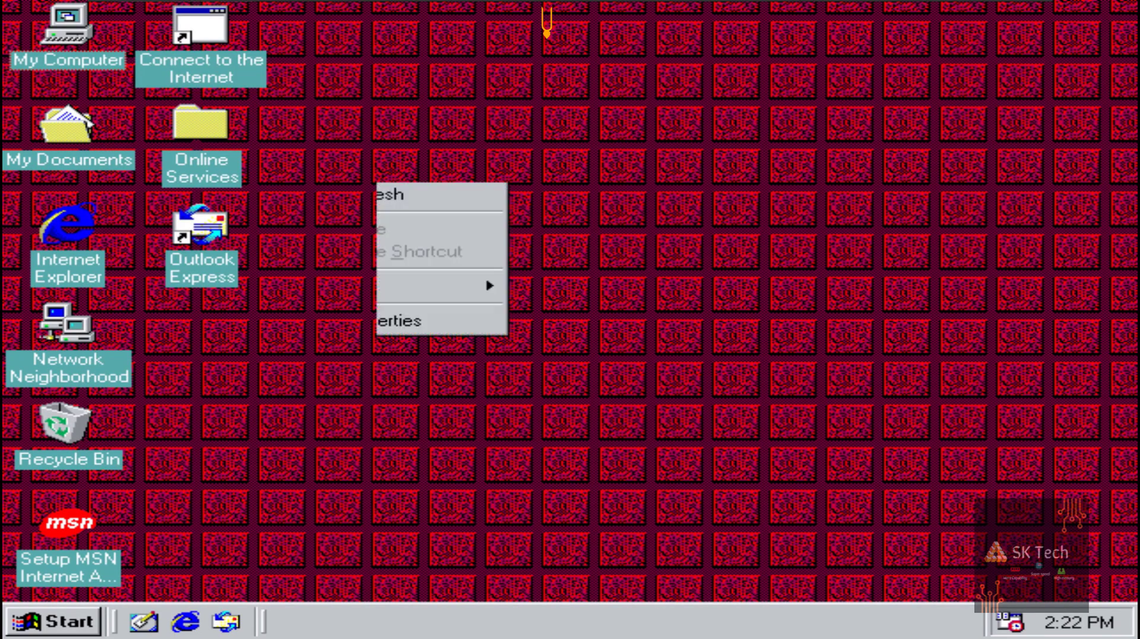
- Run Disk Defragmenter from the System Tools on drive C
click(54, 622)
mouse_move(178, 231)
mouse_move(439, 223)
mouse_move(701, 303)
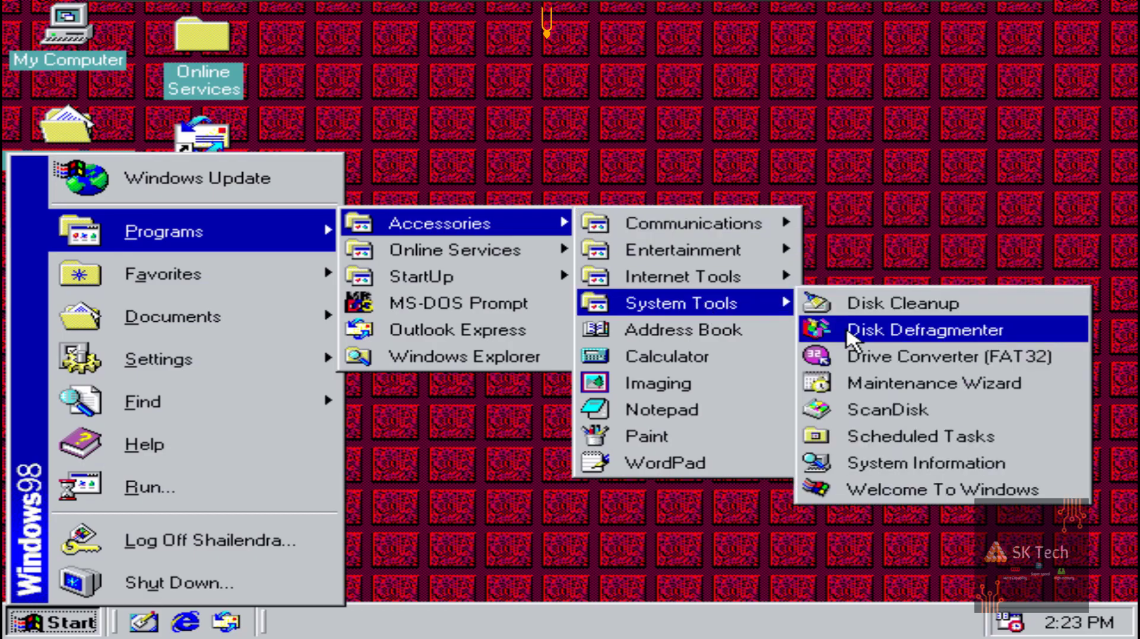
click(811, 340)
click(279, 429)
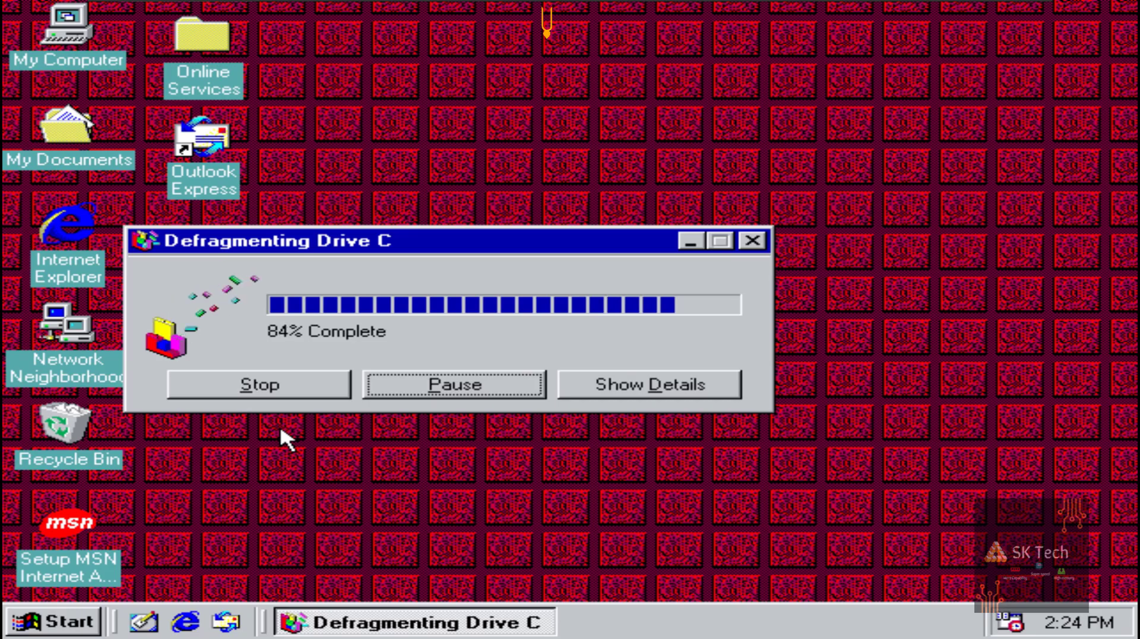
click(539, 375)
right_click(296, 270)
click(335, 364)
click(55, 621)
mouse_move(226, 231)
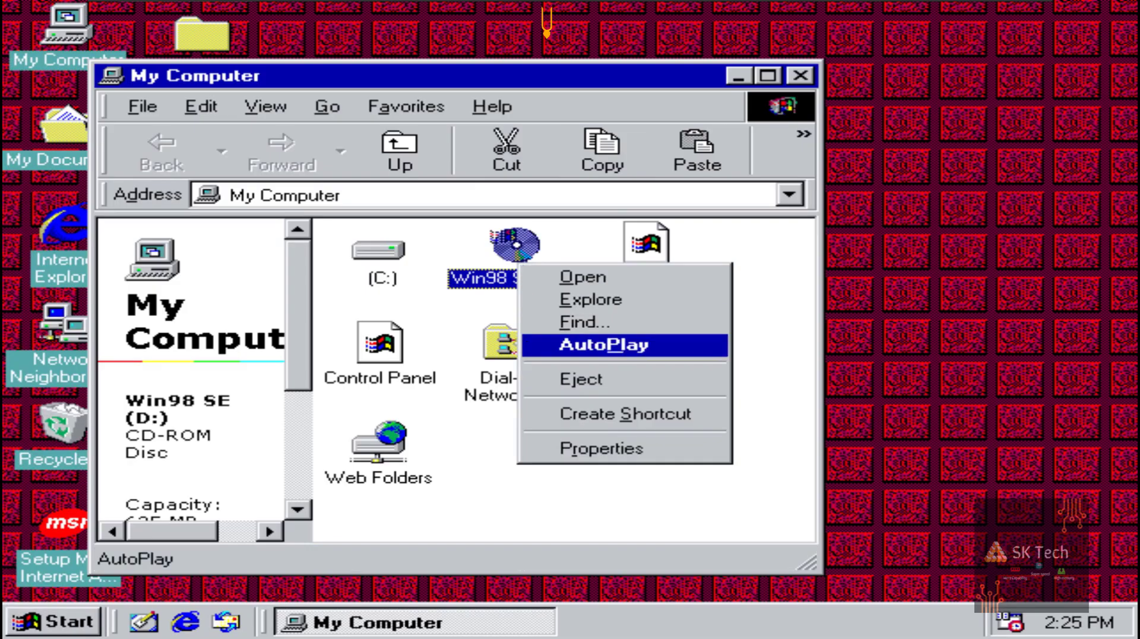
- Open the Win98 SE disc (D:) and browse to the videos folder inside cdsample
click(580, 275)
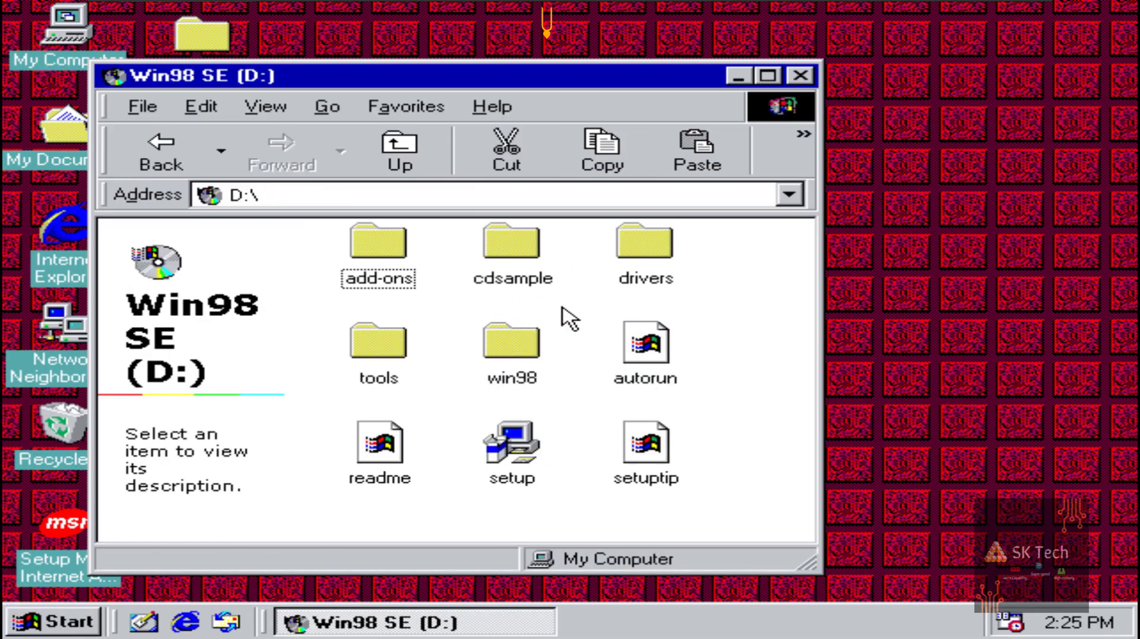
double_click(512, 241)
click(644, 241)
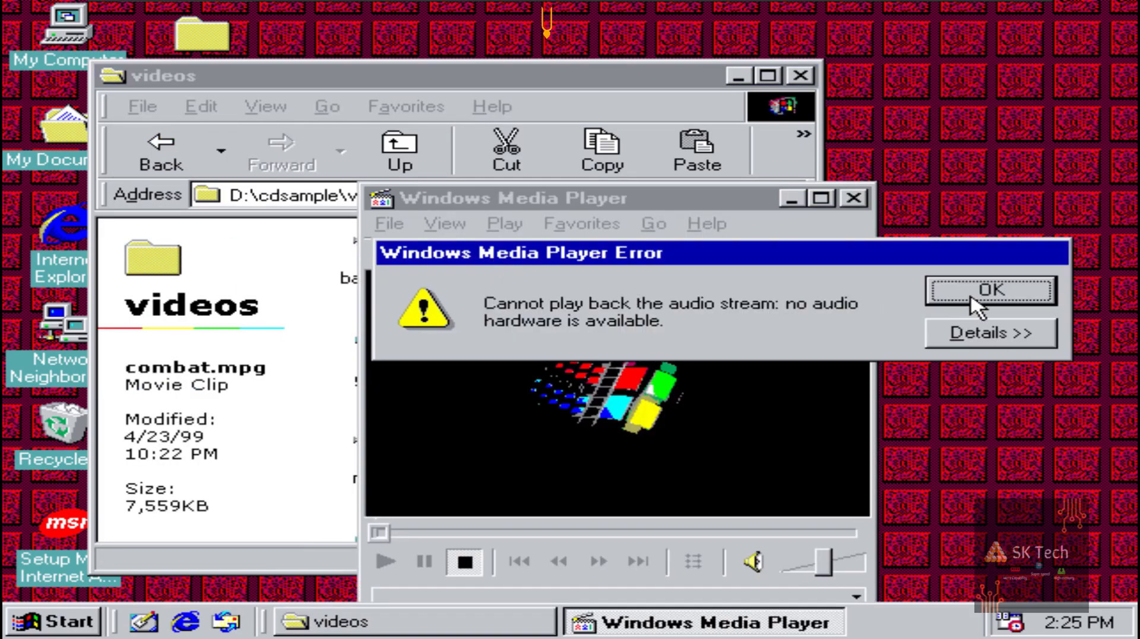
- Dismiss the audio hardware error, play combat.mpg in a maximised Windows Media Player, and close the player
click(991, 290)
click(890, 197)
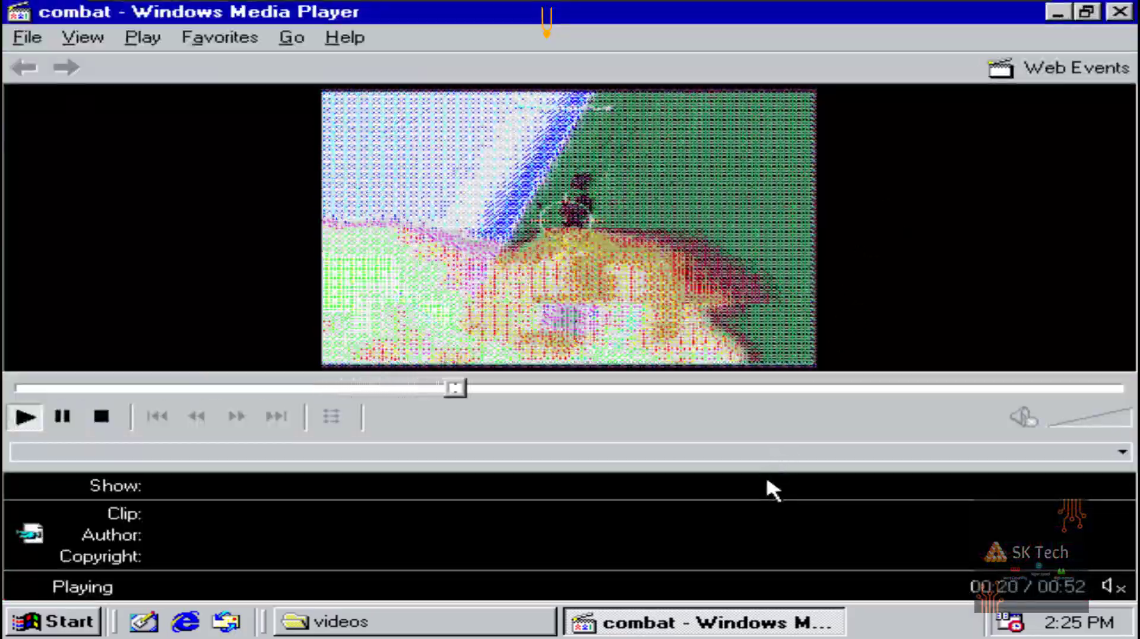
click(1119, 12)
- Play the barneysw video in a maximised Windows Media Player, dismissing the audio error, and close the player
double_click(377, 242)
click(954, 288)
click(907, 198)
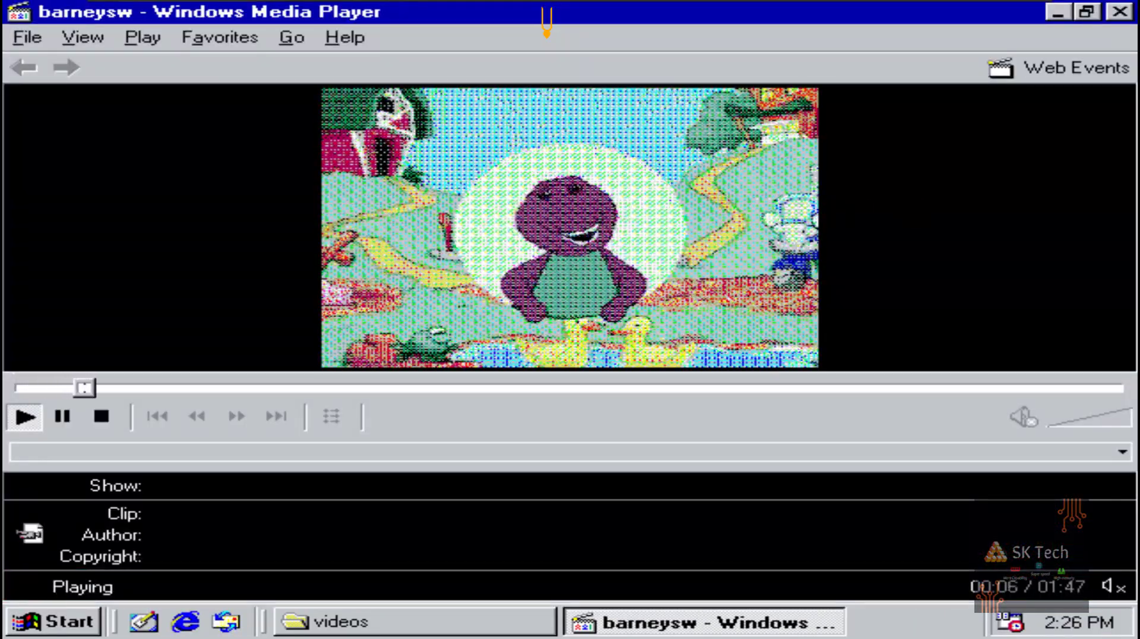
click(1120, 11)
- Close the videos folder window and shut down Windows 98
click(800, 77)
click(791, 71)
click(17, 611)
click(65, 583)
click(455, 347)
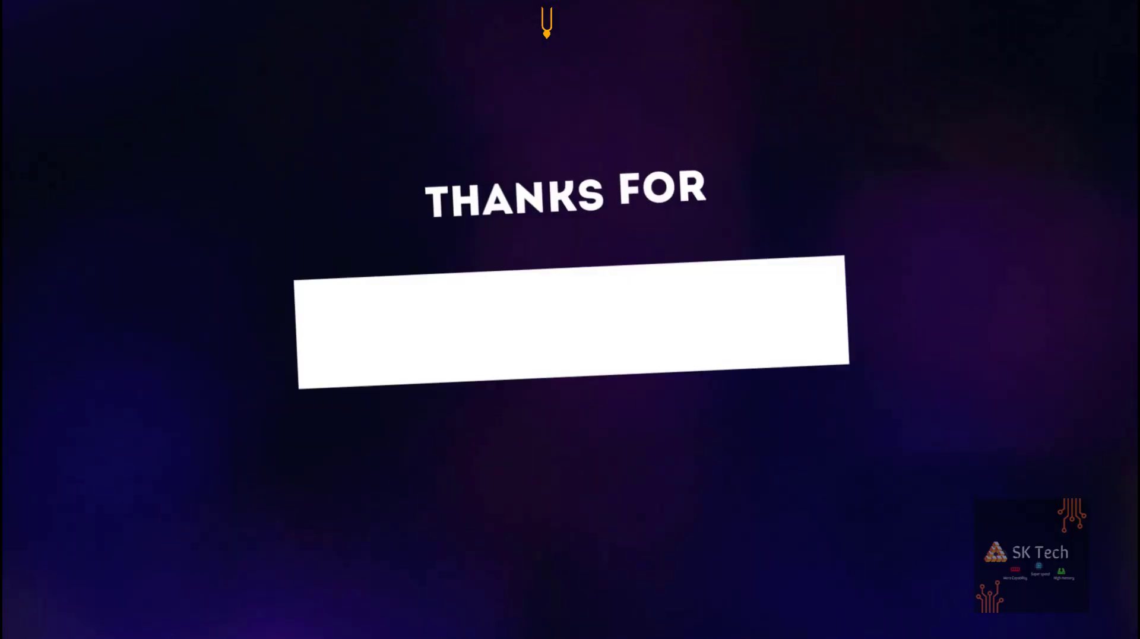